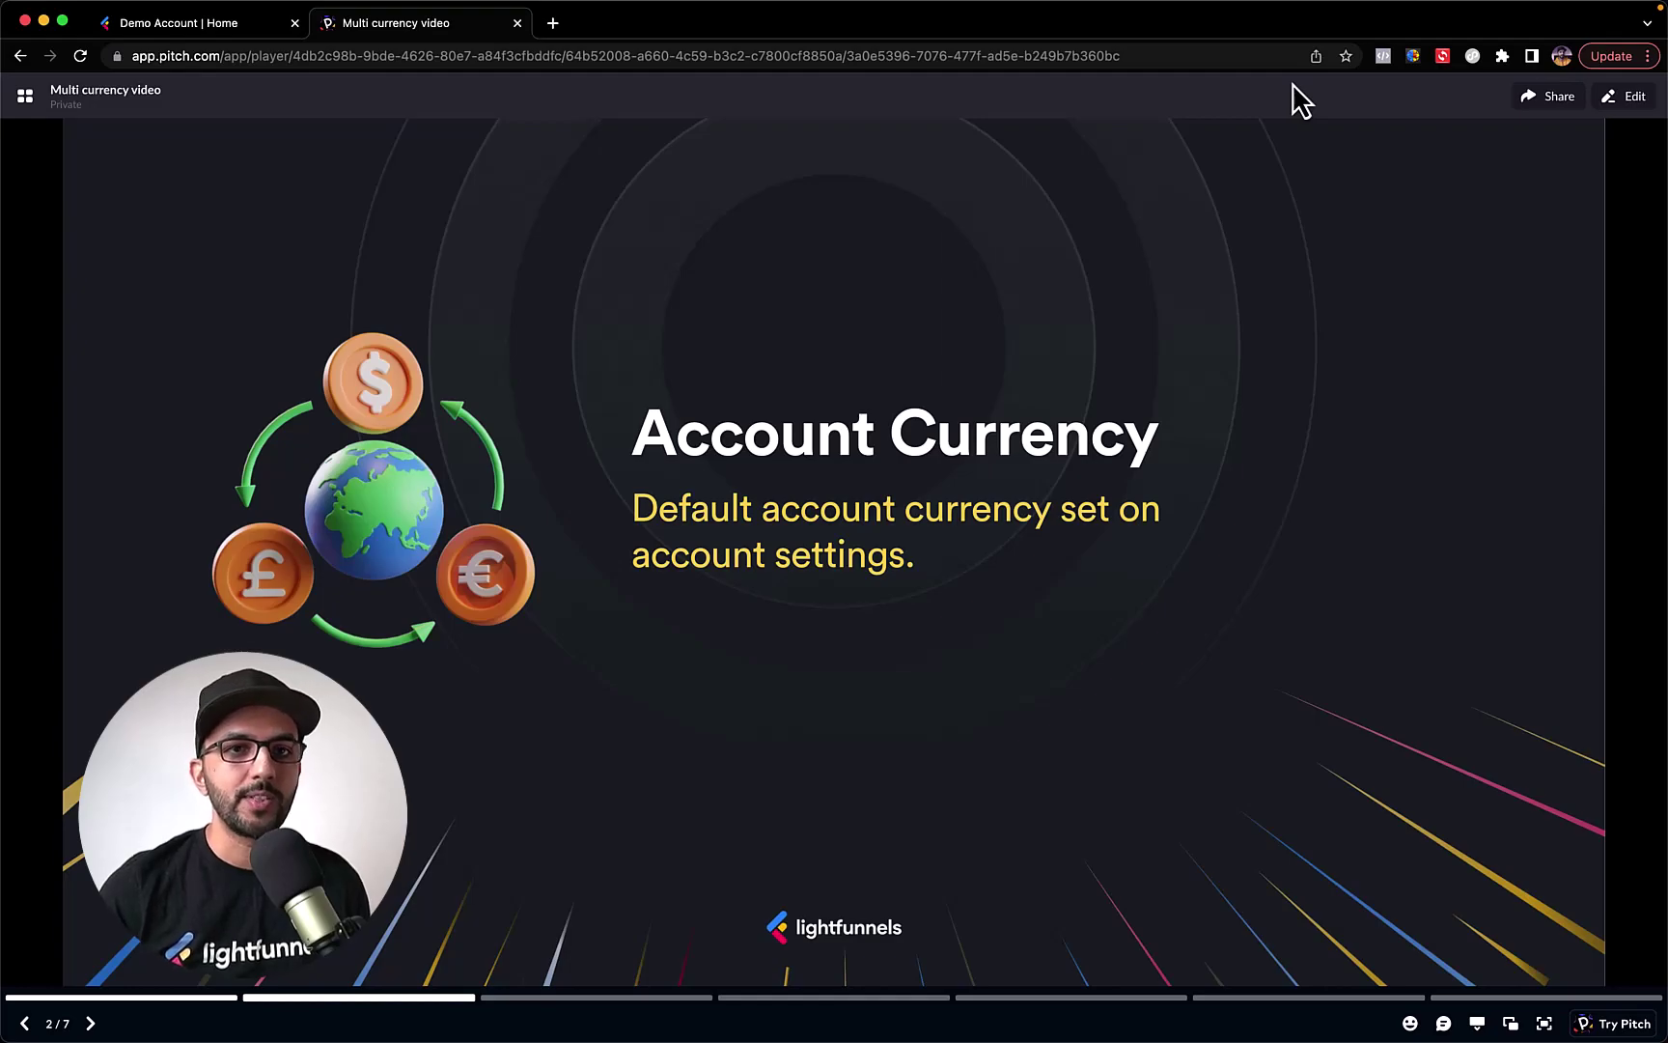
Leave the Pitch Account Currency slide and bring up the Lightfunnels Overview dashboard
{"action": "key", "text": "ctrl+shift+Tab"}
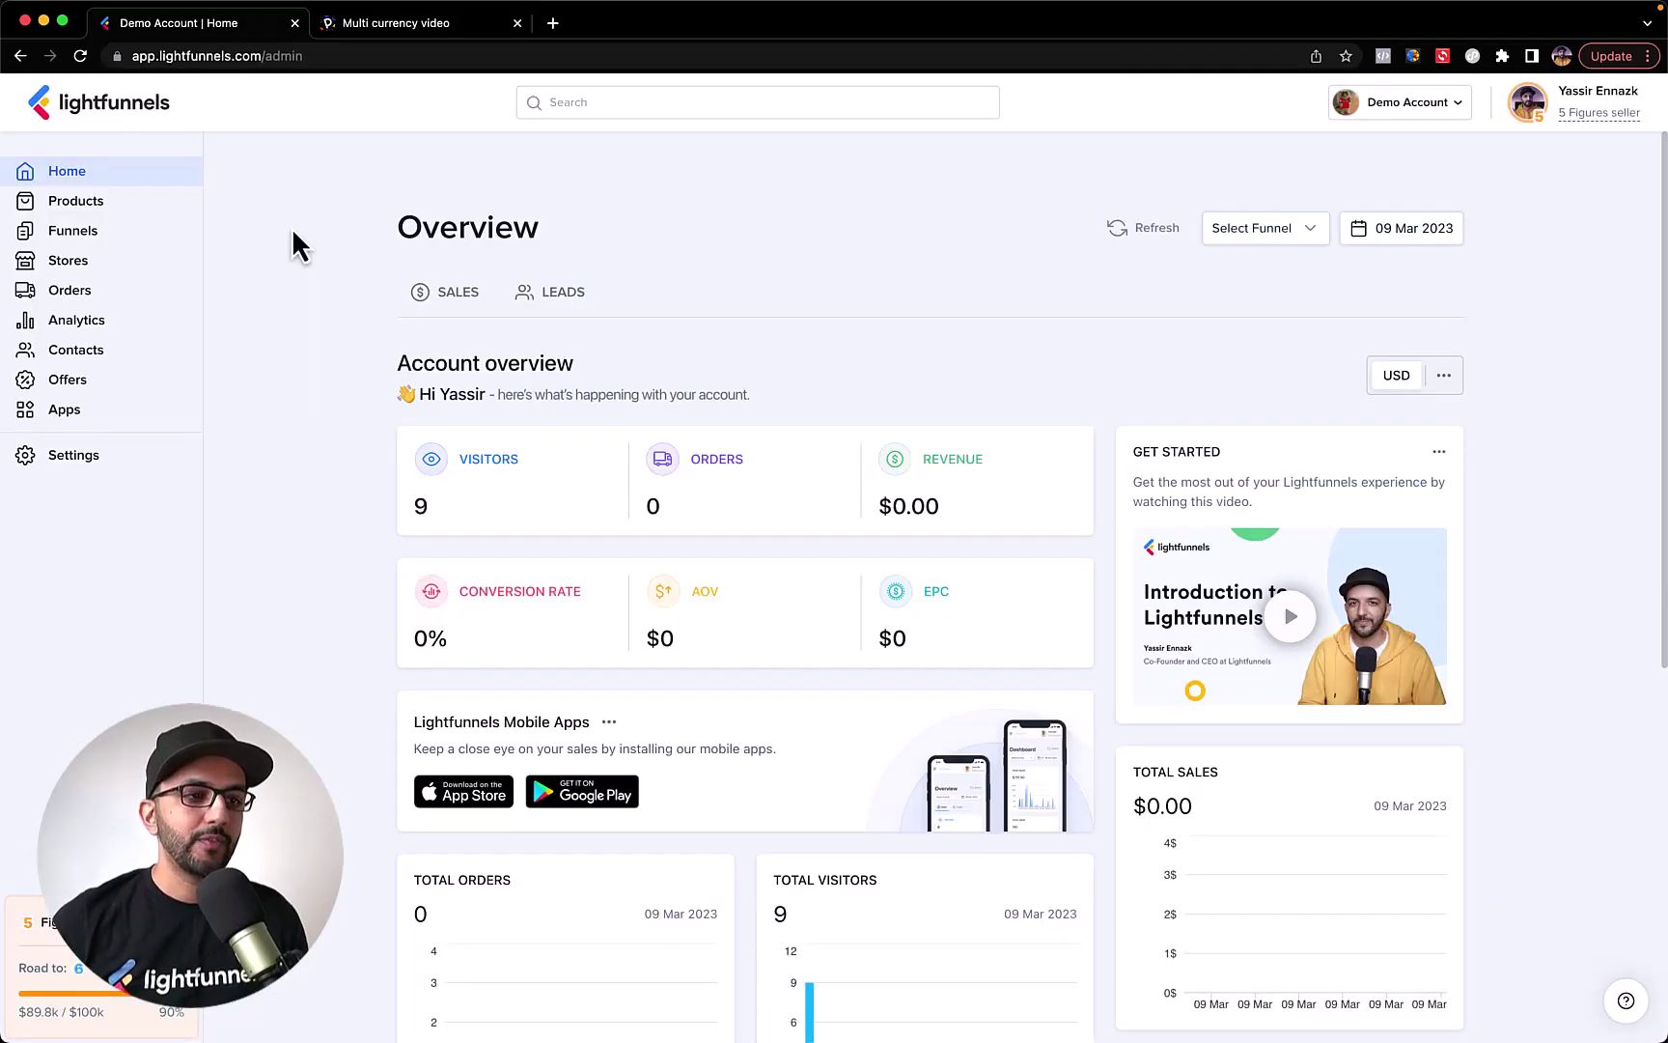
Go to Settings > Payment gateways to see account currency and conversion options
{"action": "left_click", "coordinate": [174, 471]}
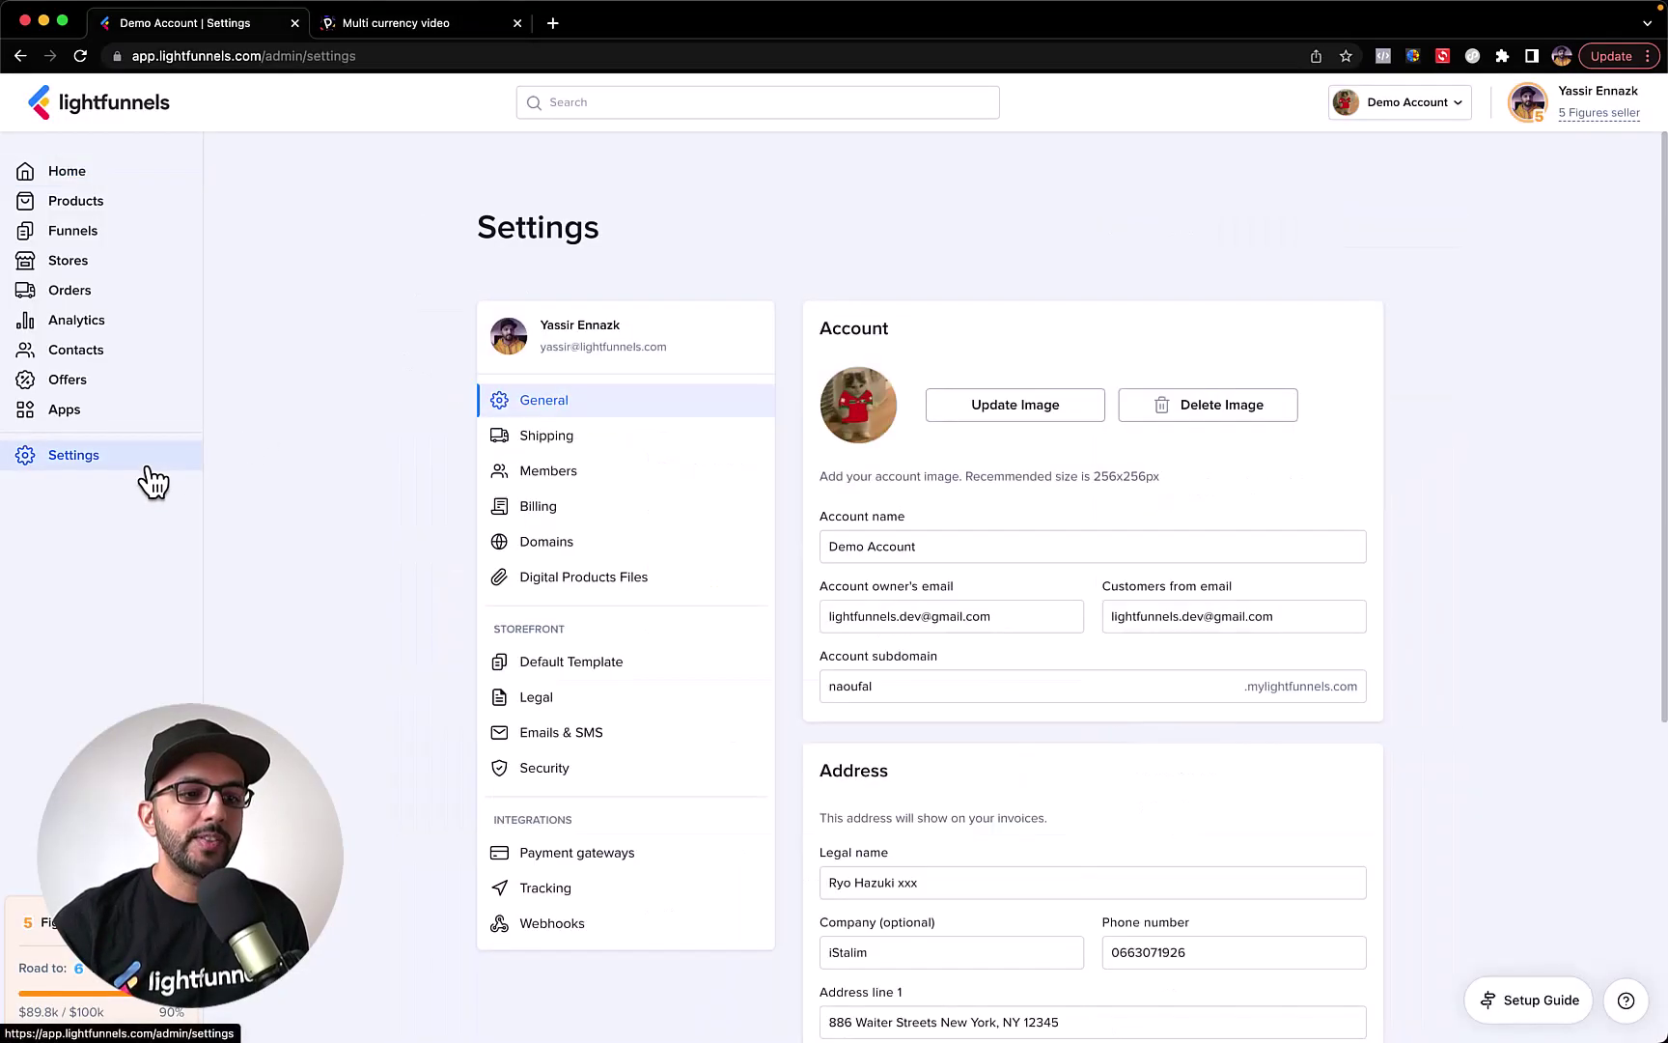
{"action": "left_click", "coordinate": [529, 855]}
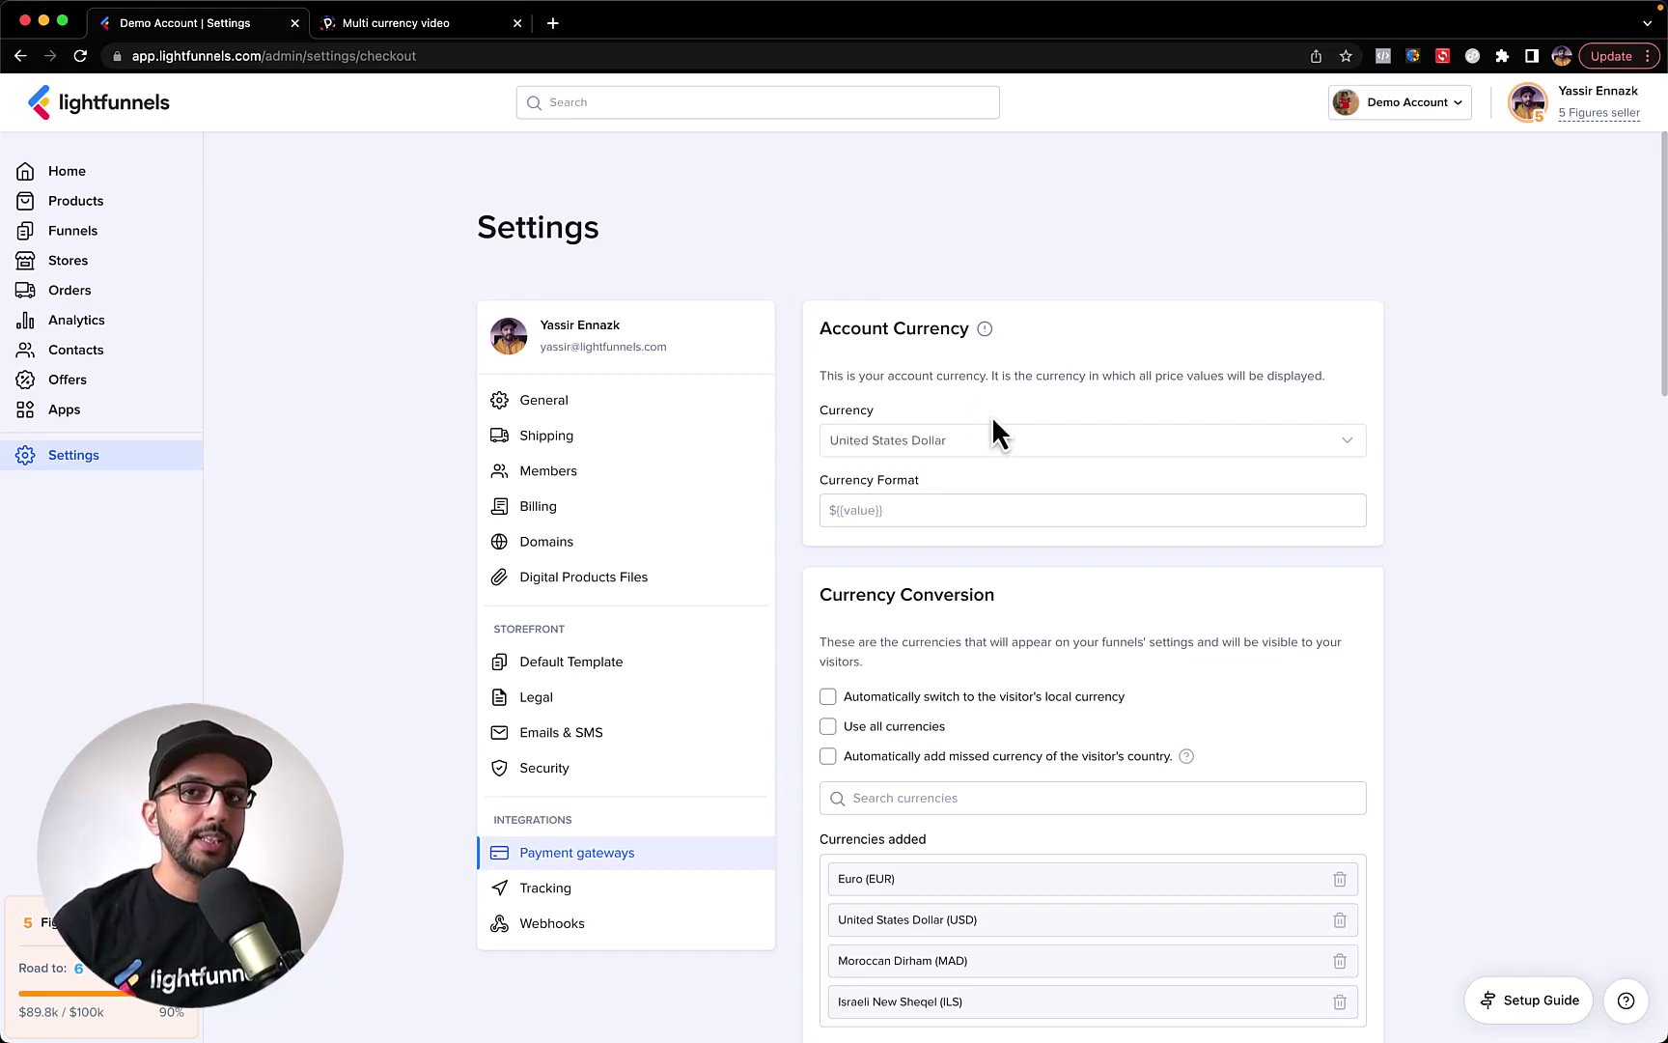
Leave 'Automatically switch to the visitor's local currency' off, then return to the Pitch currency-types slide
{"action": "scroll", "coordinate": [992, 416], "scroll_direction": "down", "scroll_amount": 2}
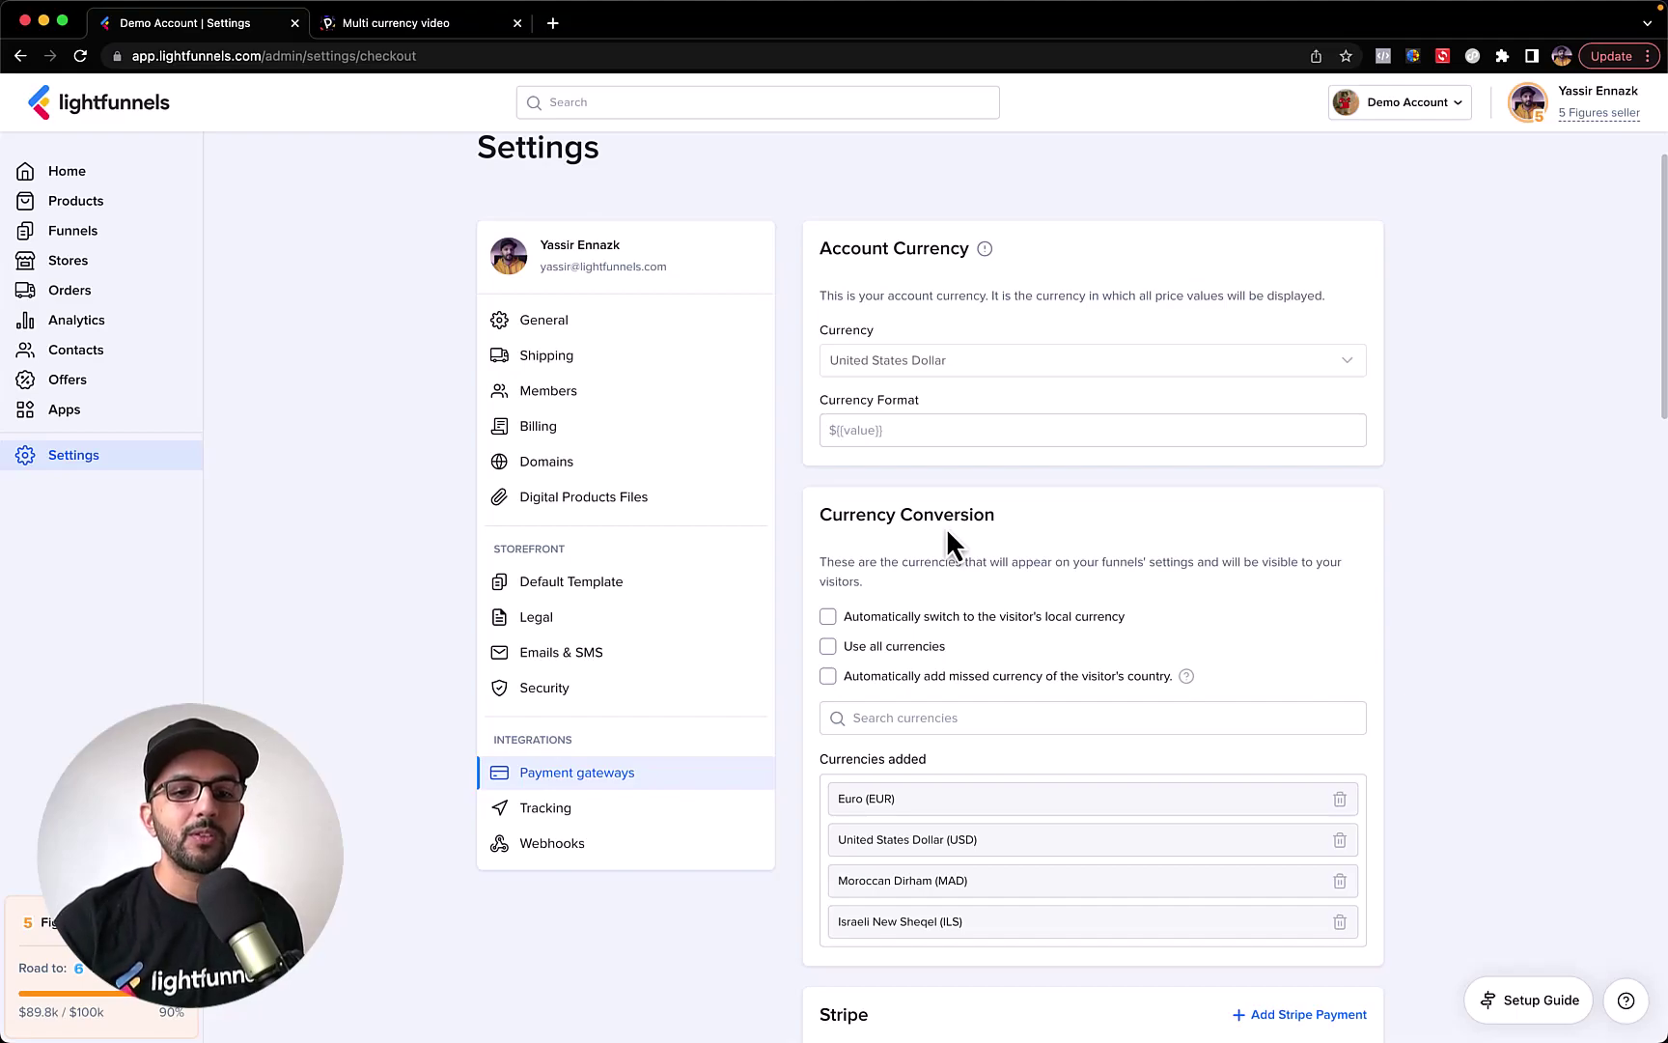
{"action": "left_click_drag", "start_coordinate": [1045, 618], "coordinate": [1137, 626]}
{"action": "left_click", "coordinate": [1144, 626]}
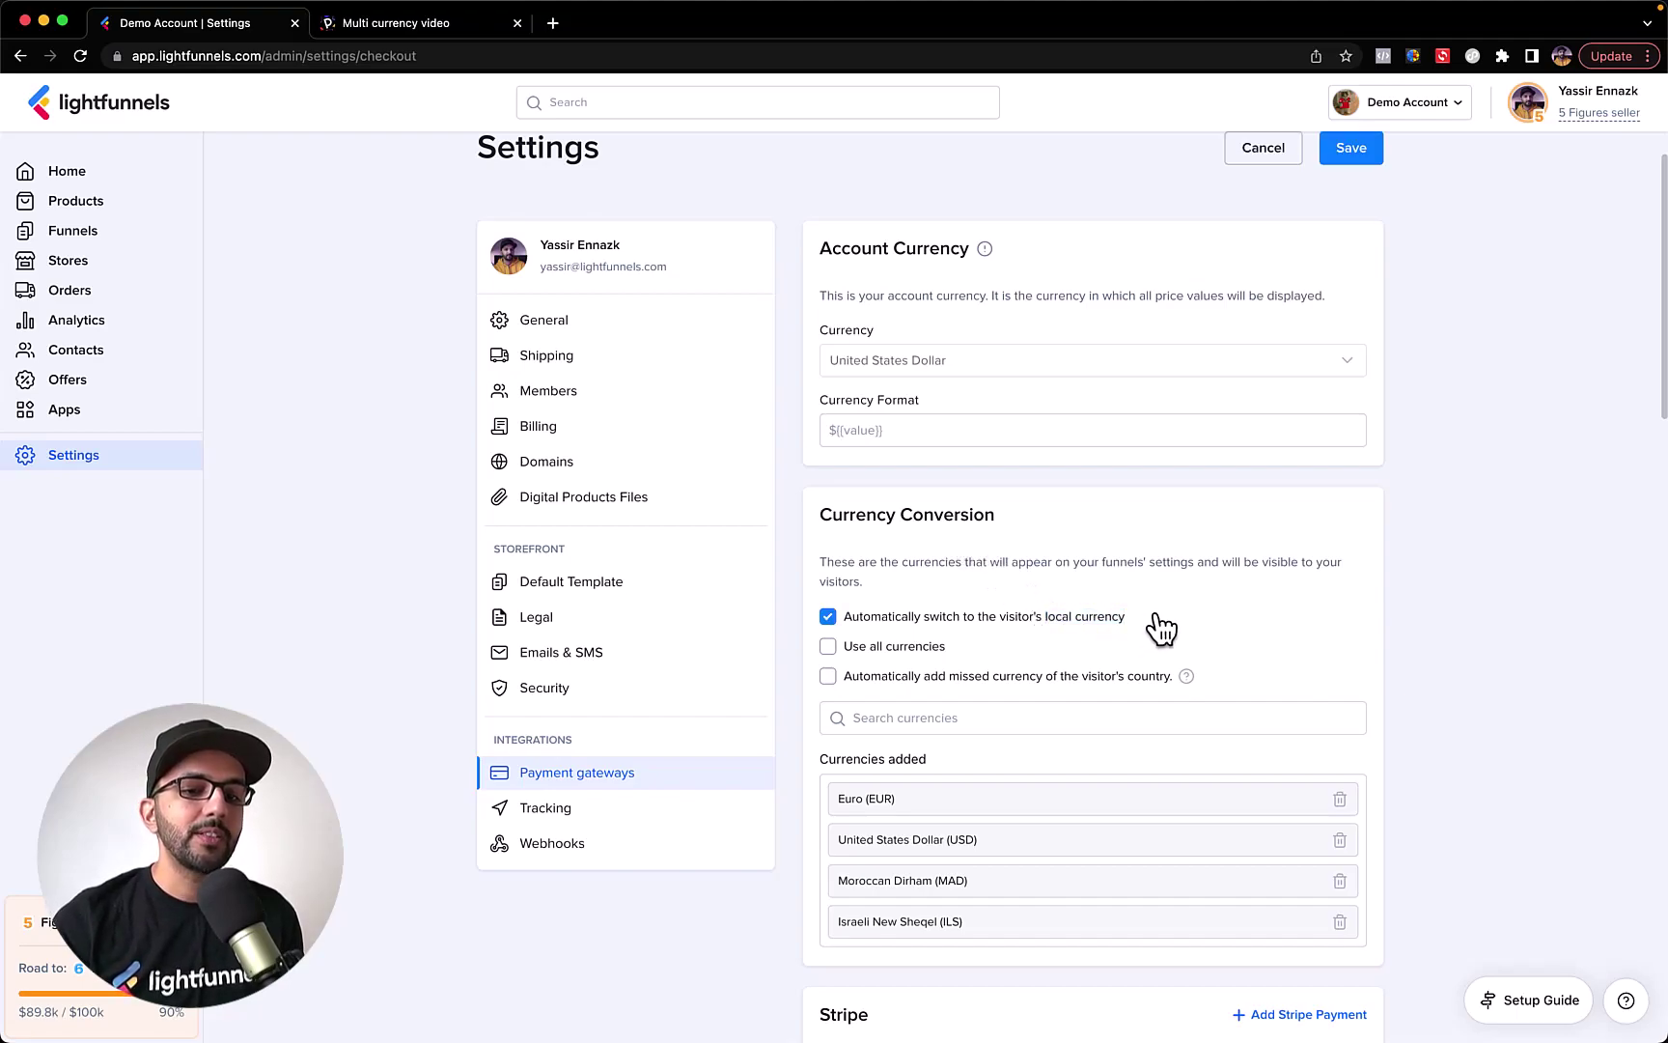
{"action": "left_click", "coordinate": [1110, 625]}
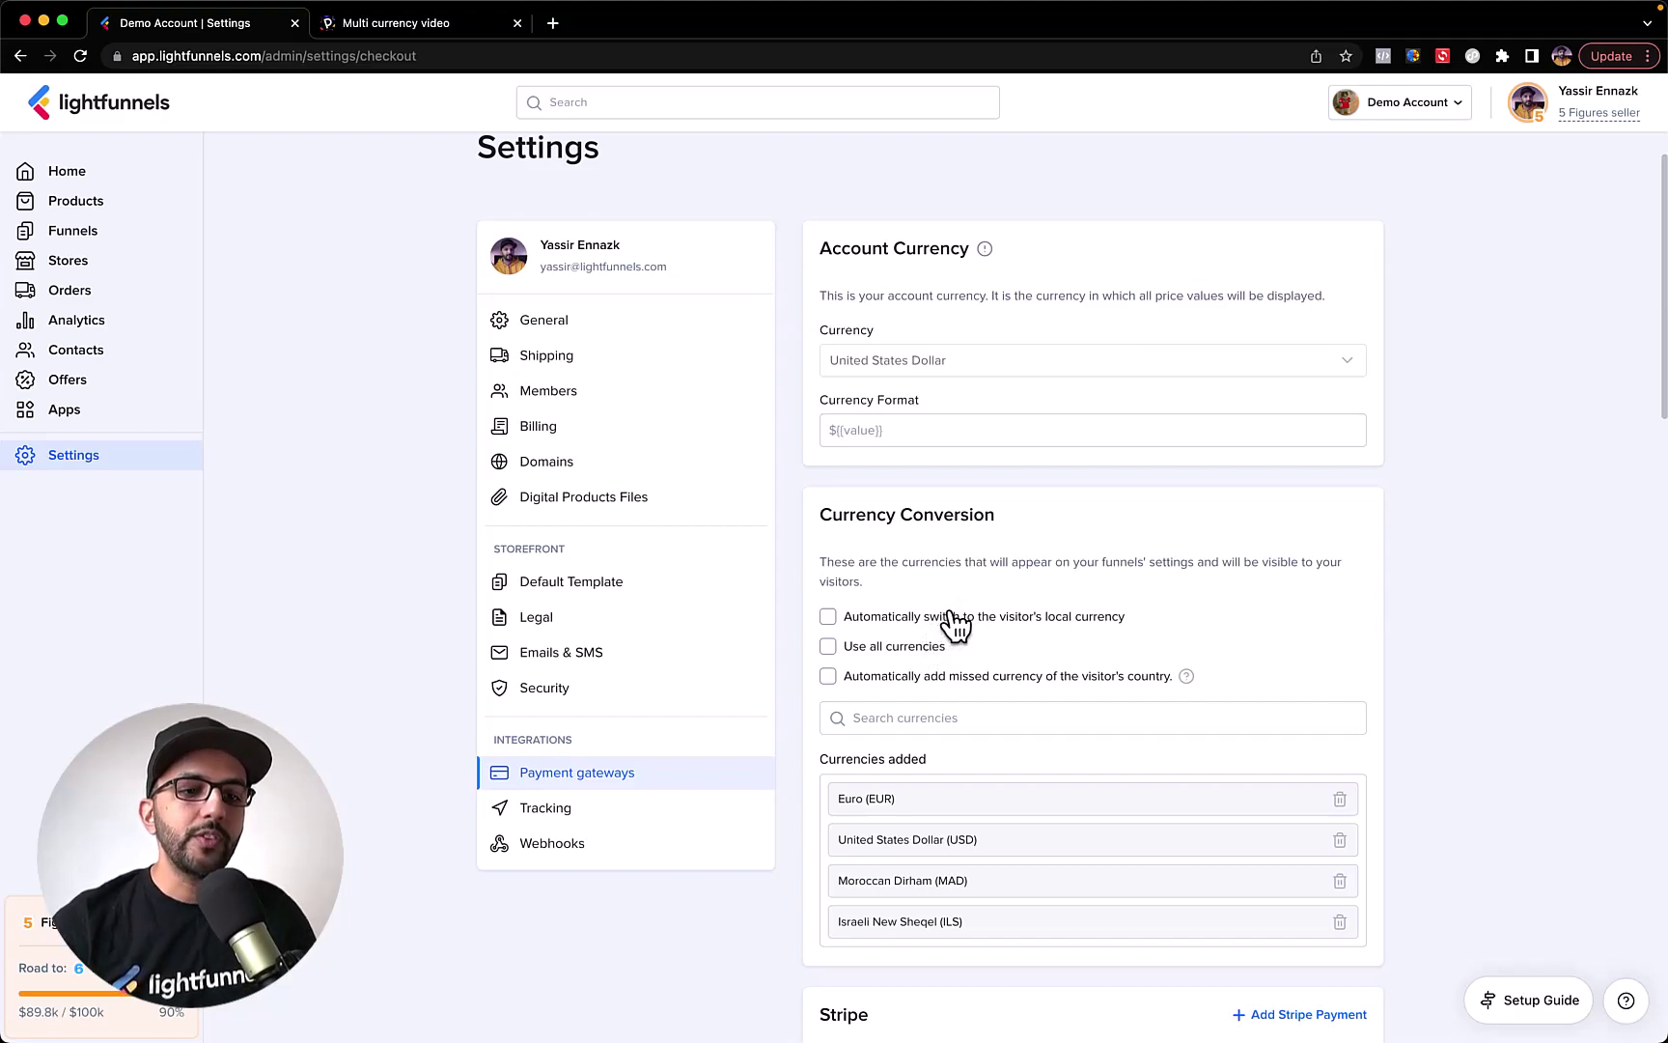
{"action": "key", "text": "ctrl+Tab"}
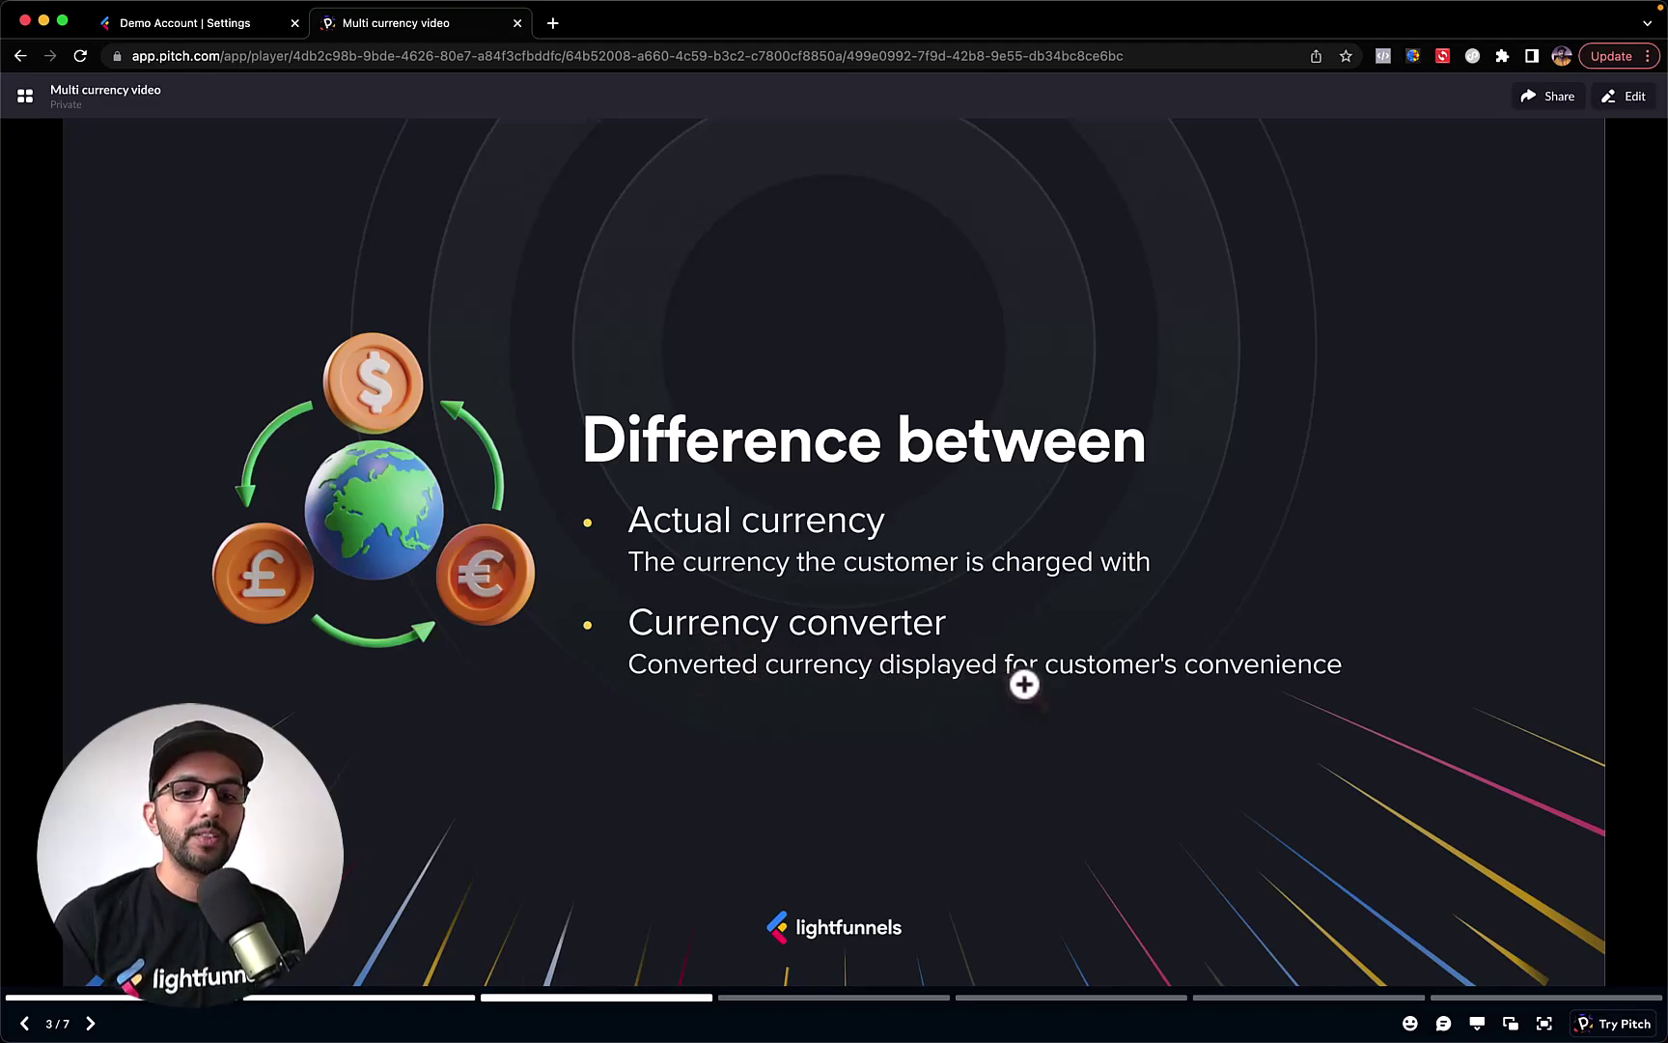
Glance back at the Lightfunnels currency settings, then return to the Pitch presentation
{"action": "key", "text": "ctrl+shift+Tab"}
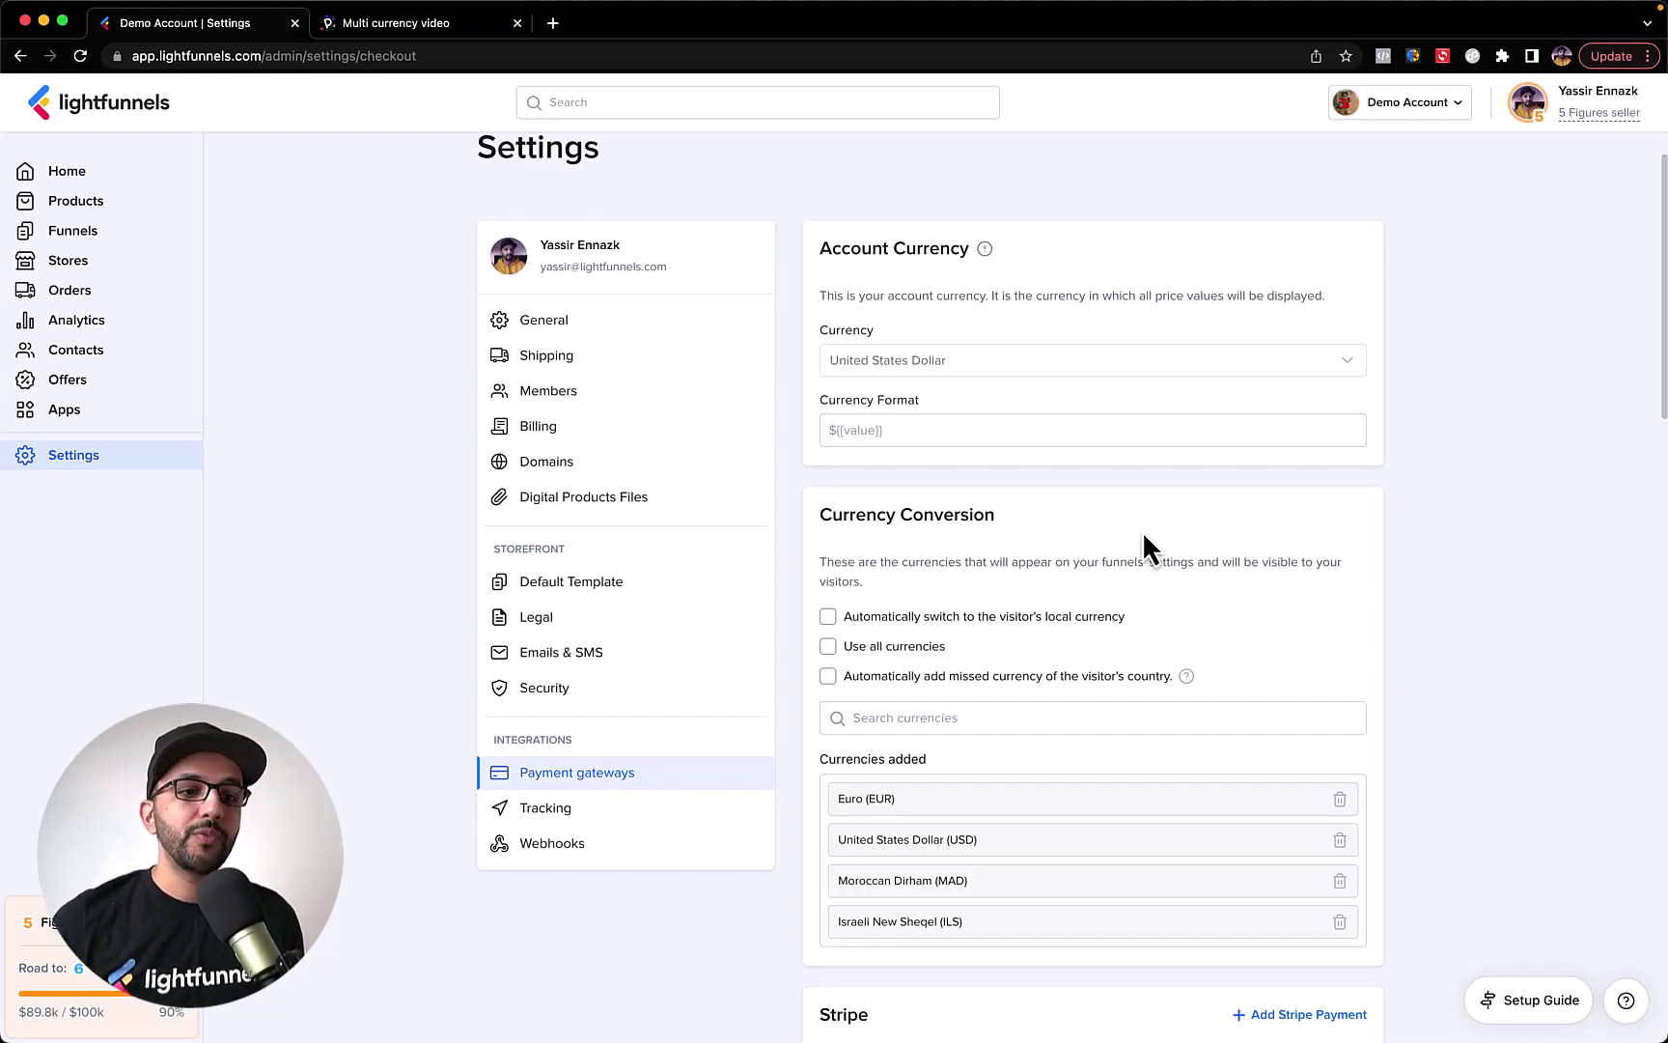
{"action": "key", "text": "ctrl+Tab"}
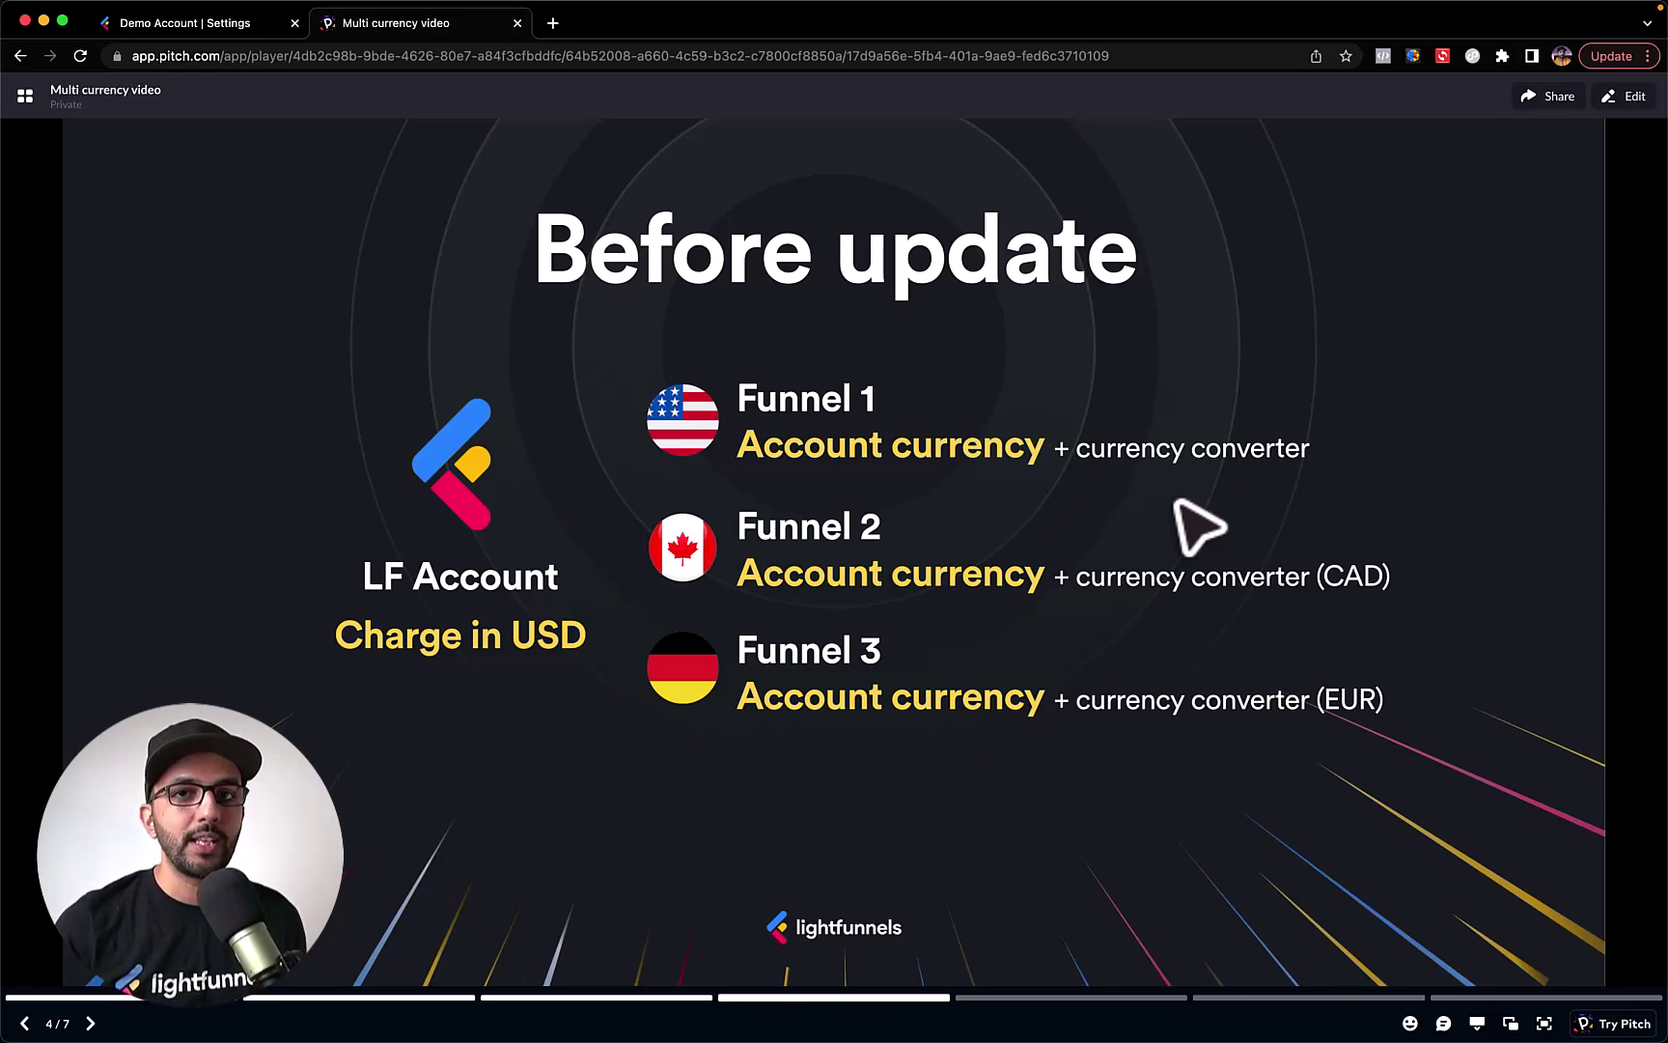
Show the After update slide with USD, CAD and EUR funnels, then return to the Lightfunnels dashboard
{"action": "key", "text": "Right"}
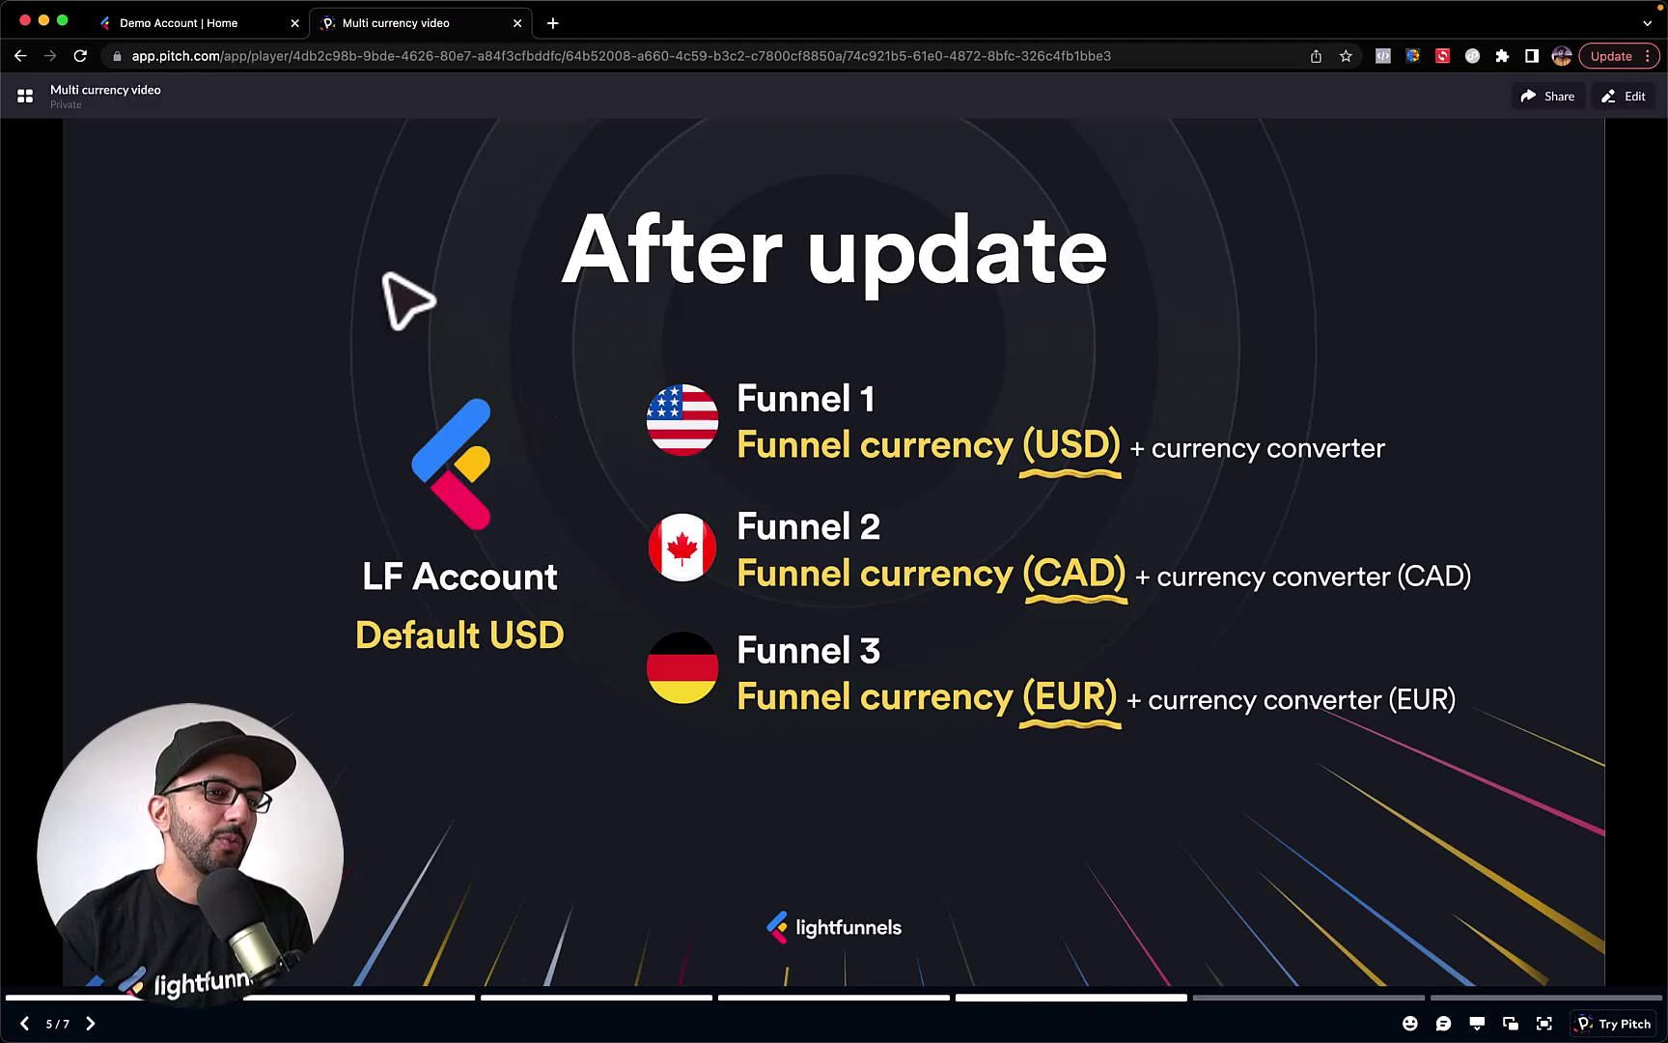
{"action": "left_click", "coordinate": [236, 23]}
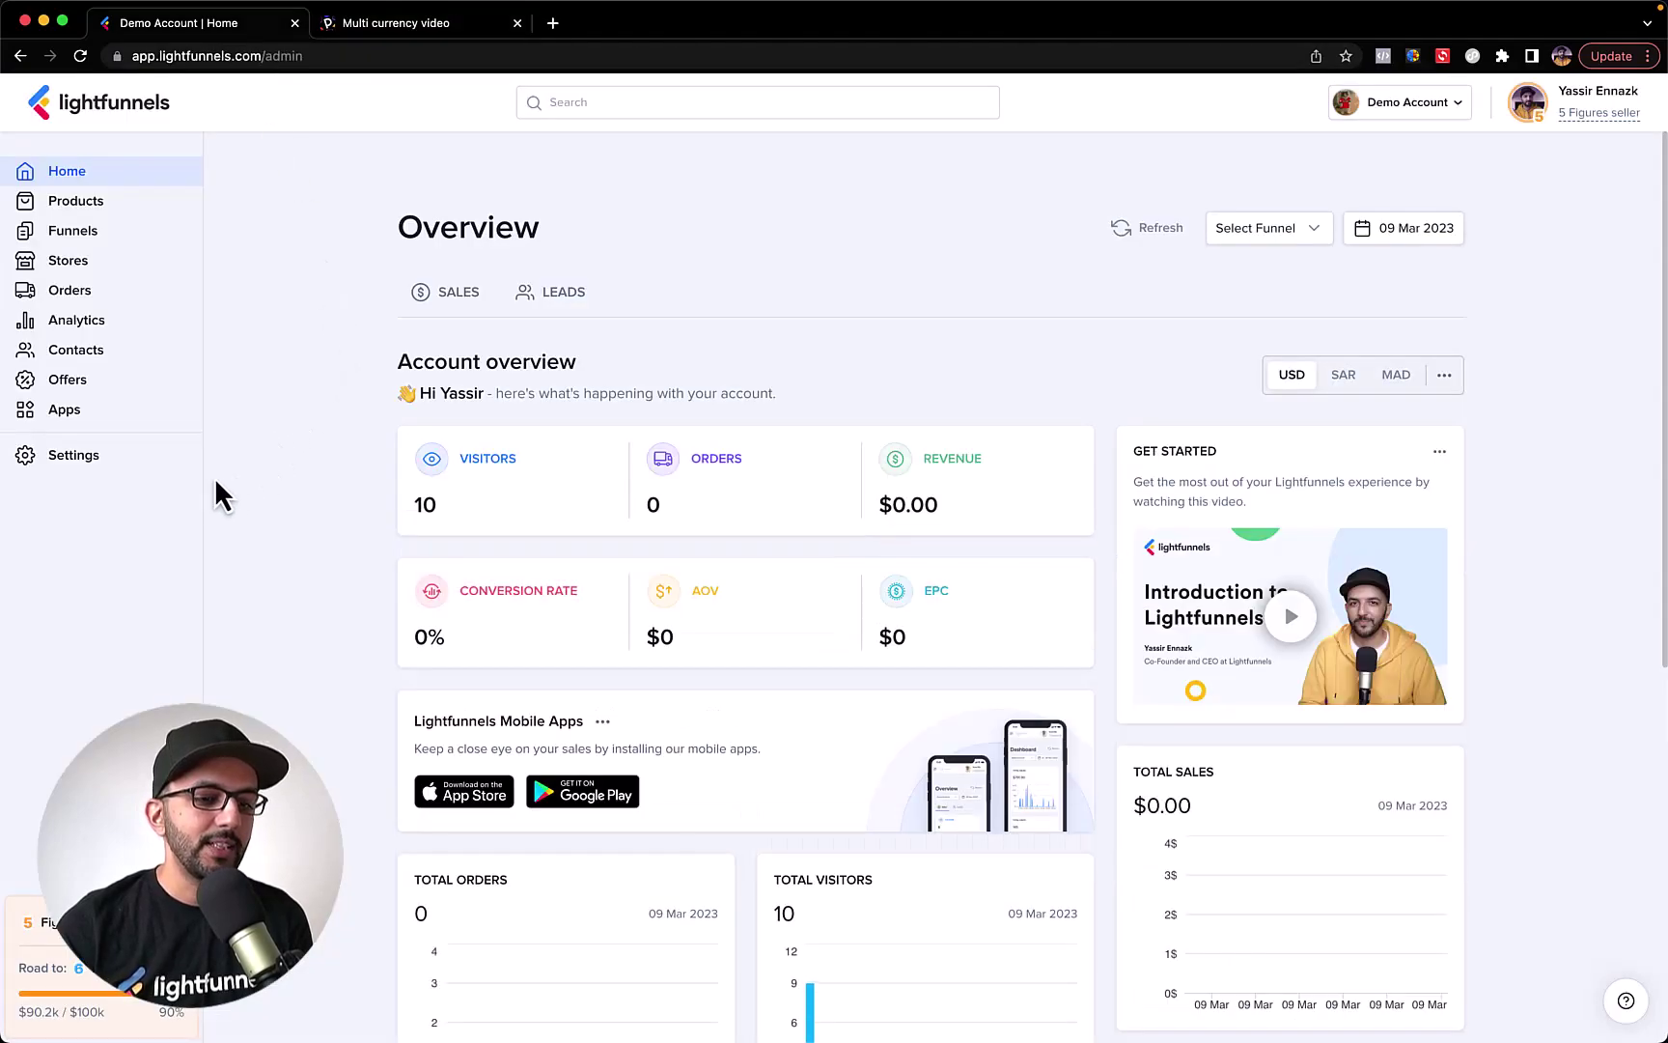
Keep United States Dollar as the account currency in Payment gateways, then go to the Funnels list
{"action": "left_click", "coordinate": [145, 463]}
{"action": "left_click", "coordinate": [513, 862]}
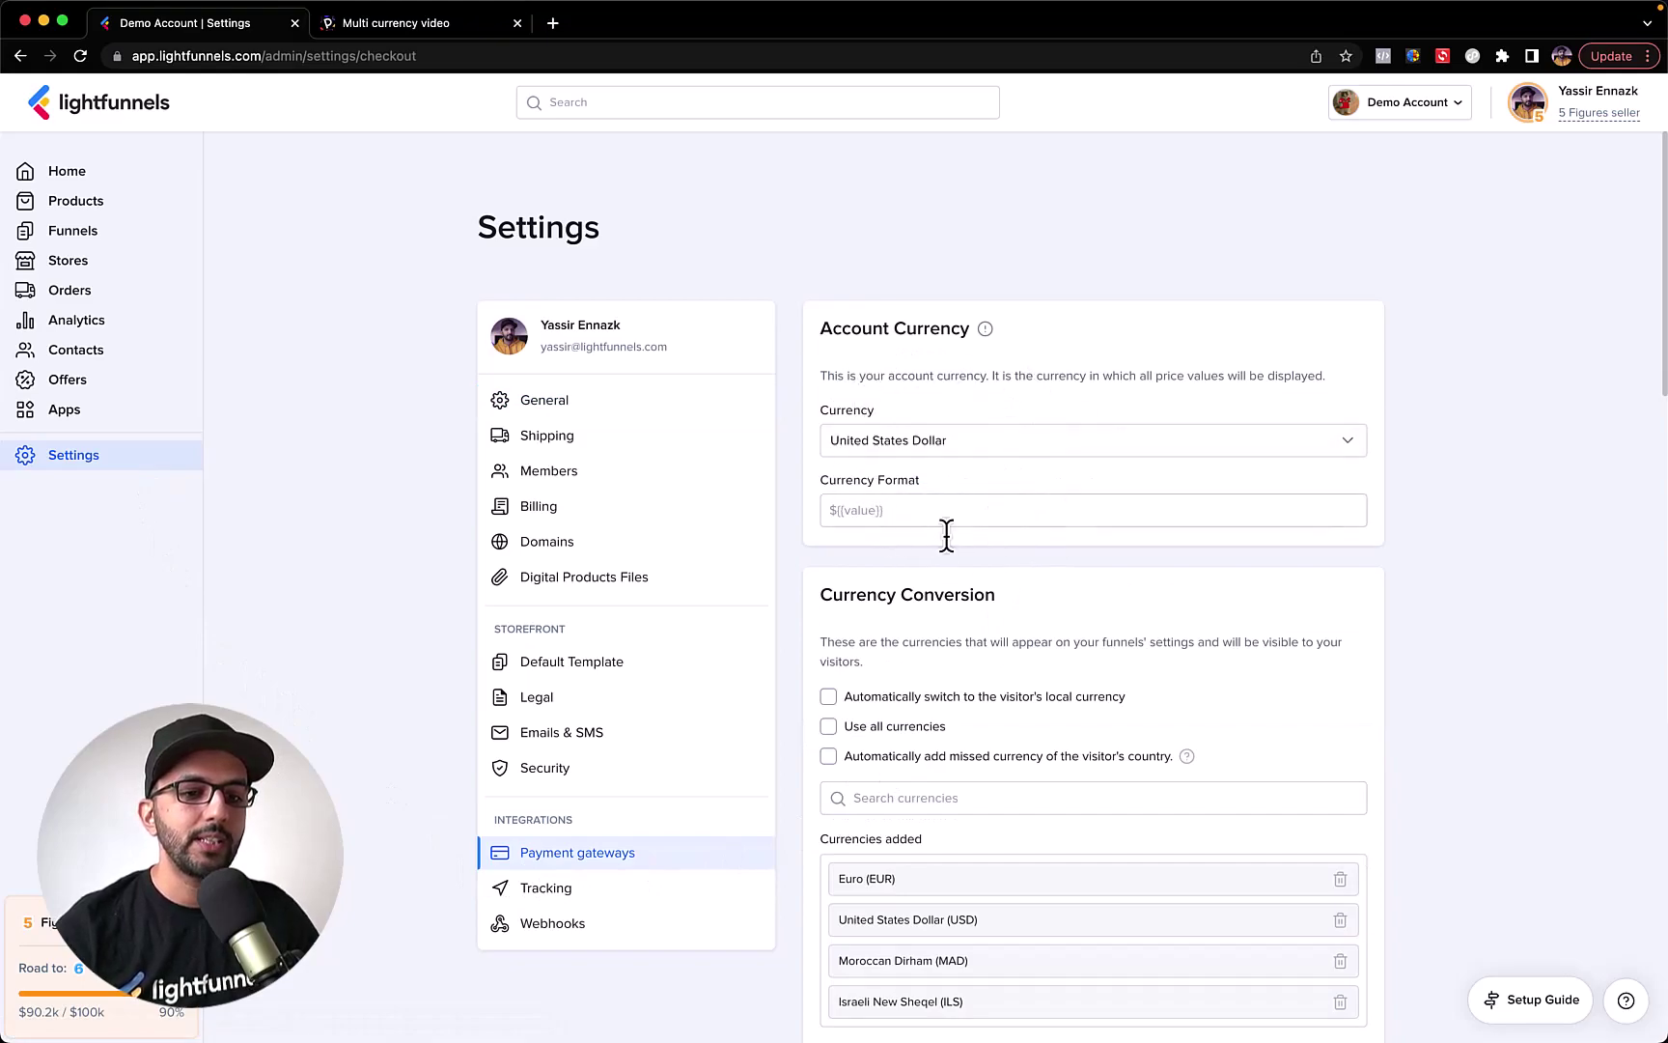
{"action": "left_click", "coordinate": [929, 451]}
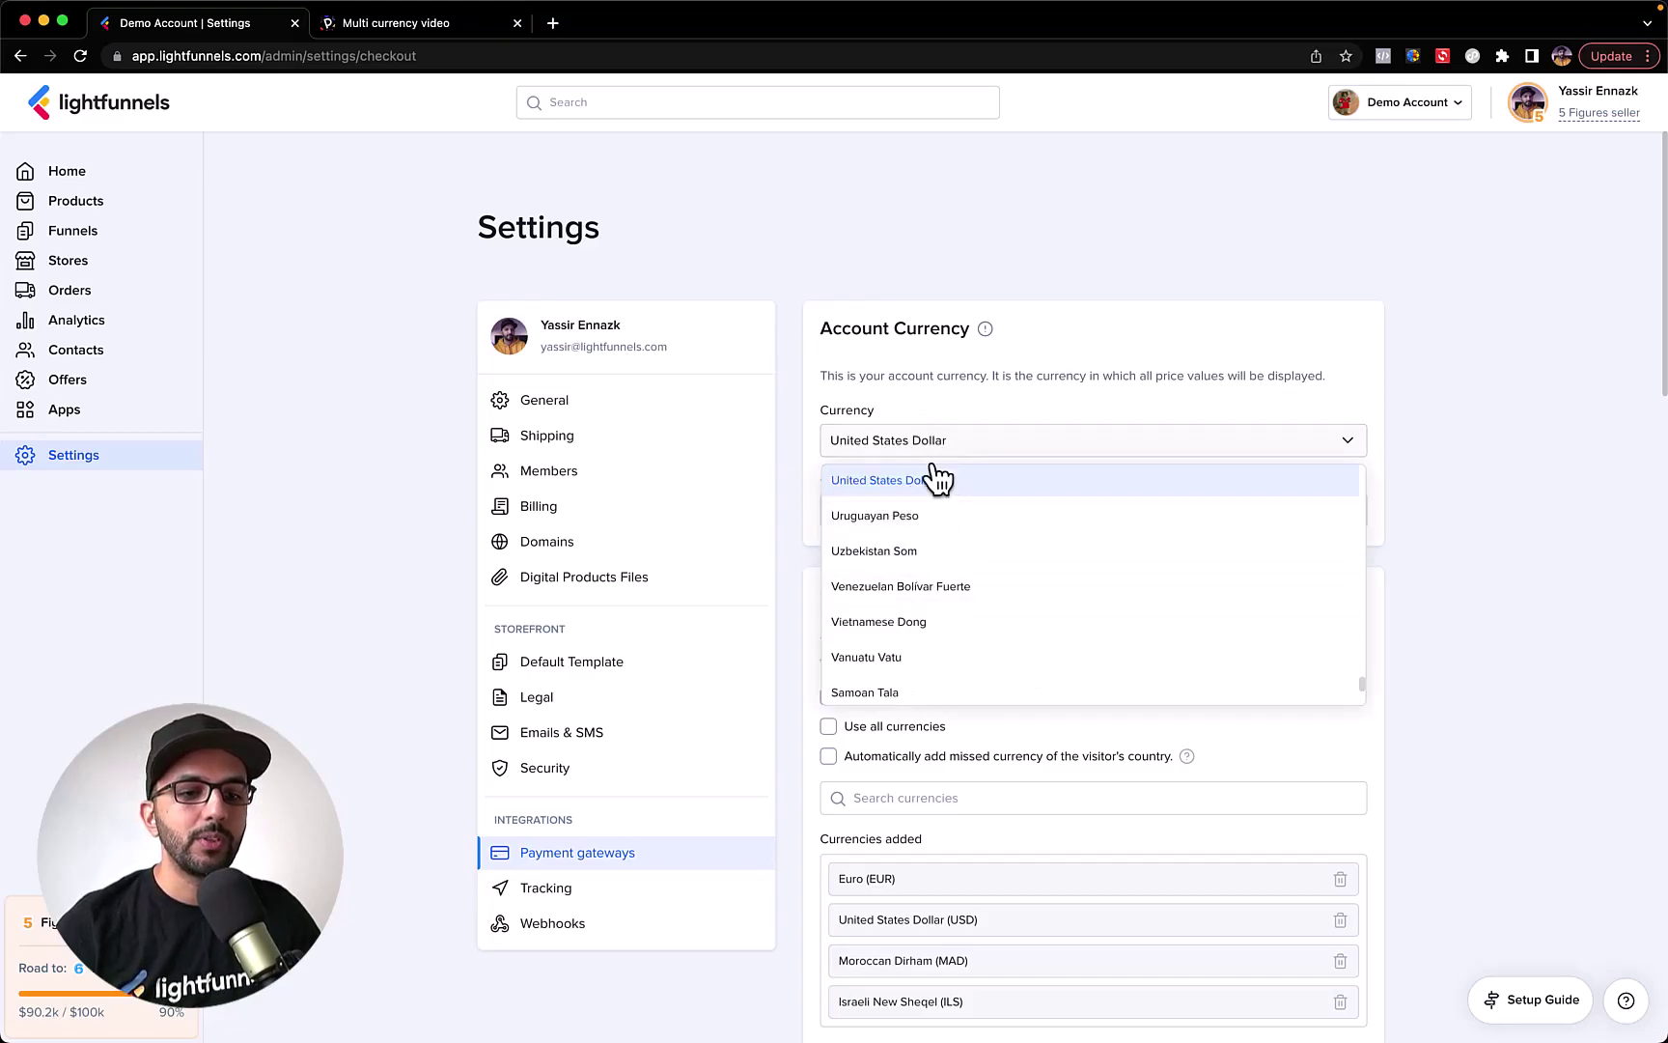
{"action": "left_click", "coordinate": [946, 409]}
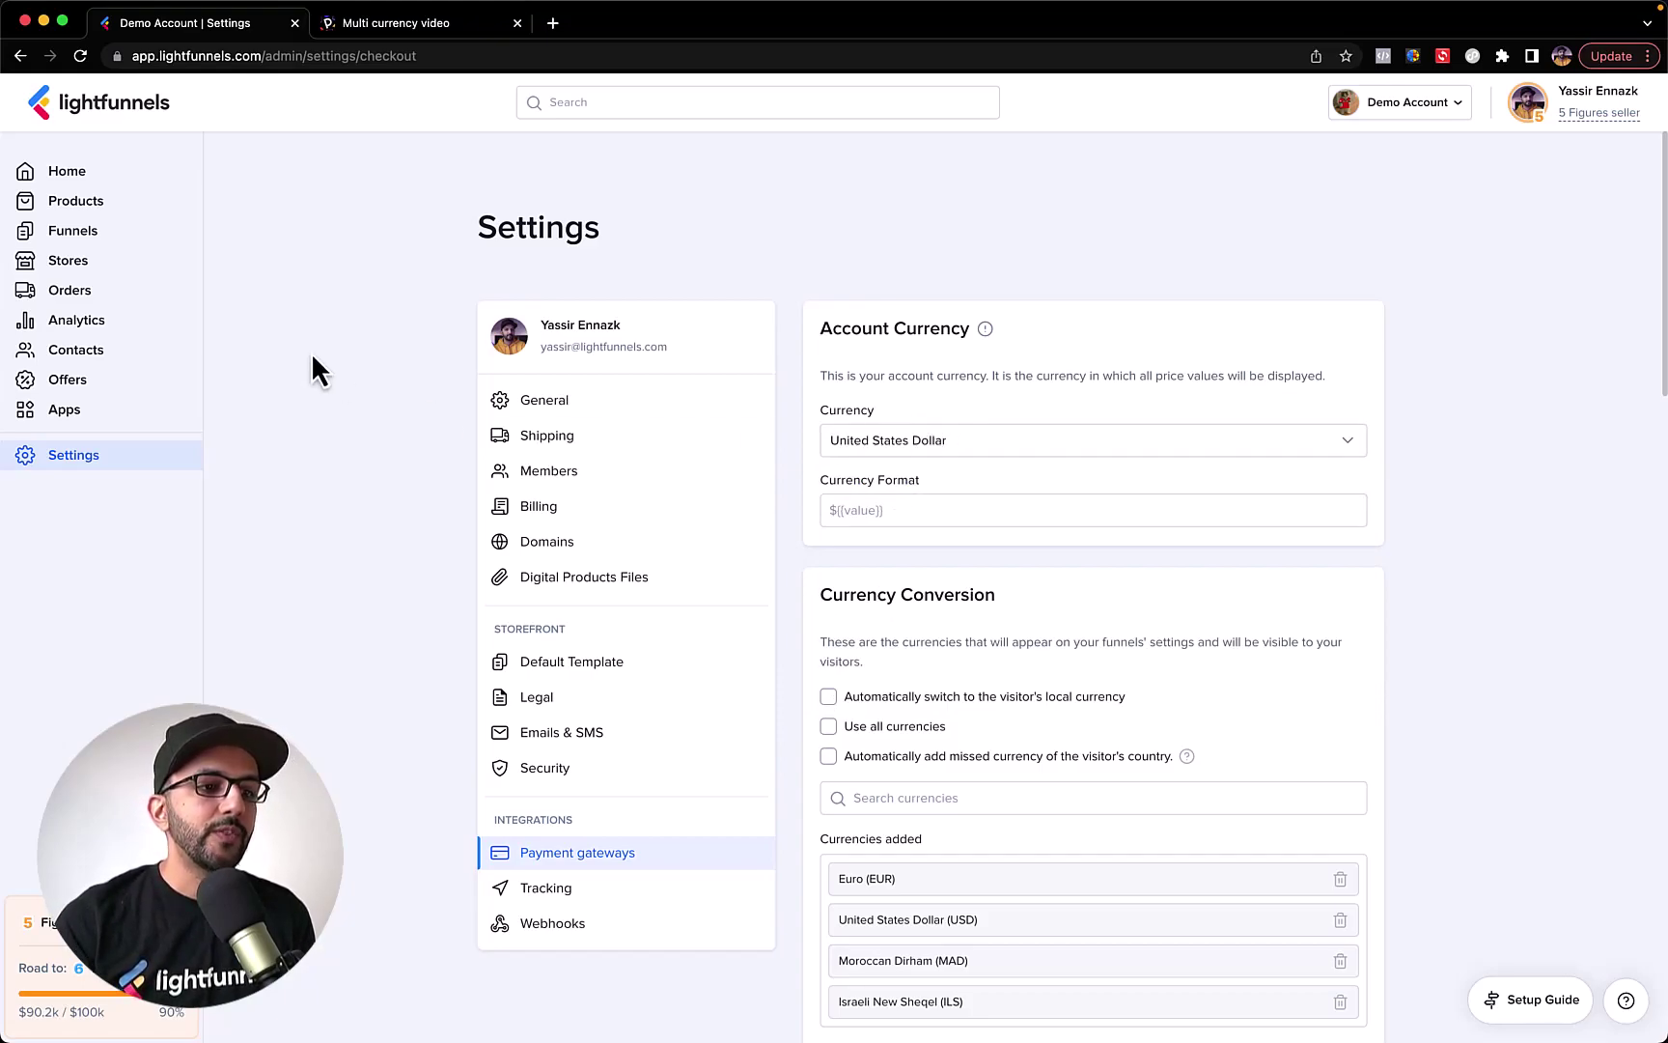
{"action": "left_click", "coordinate": [172, 238]}
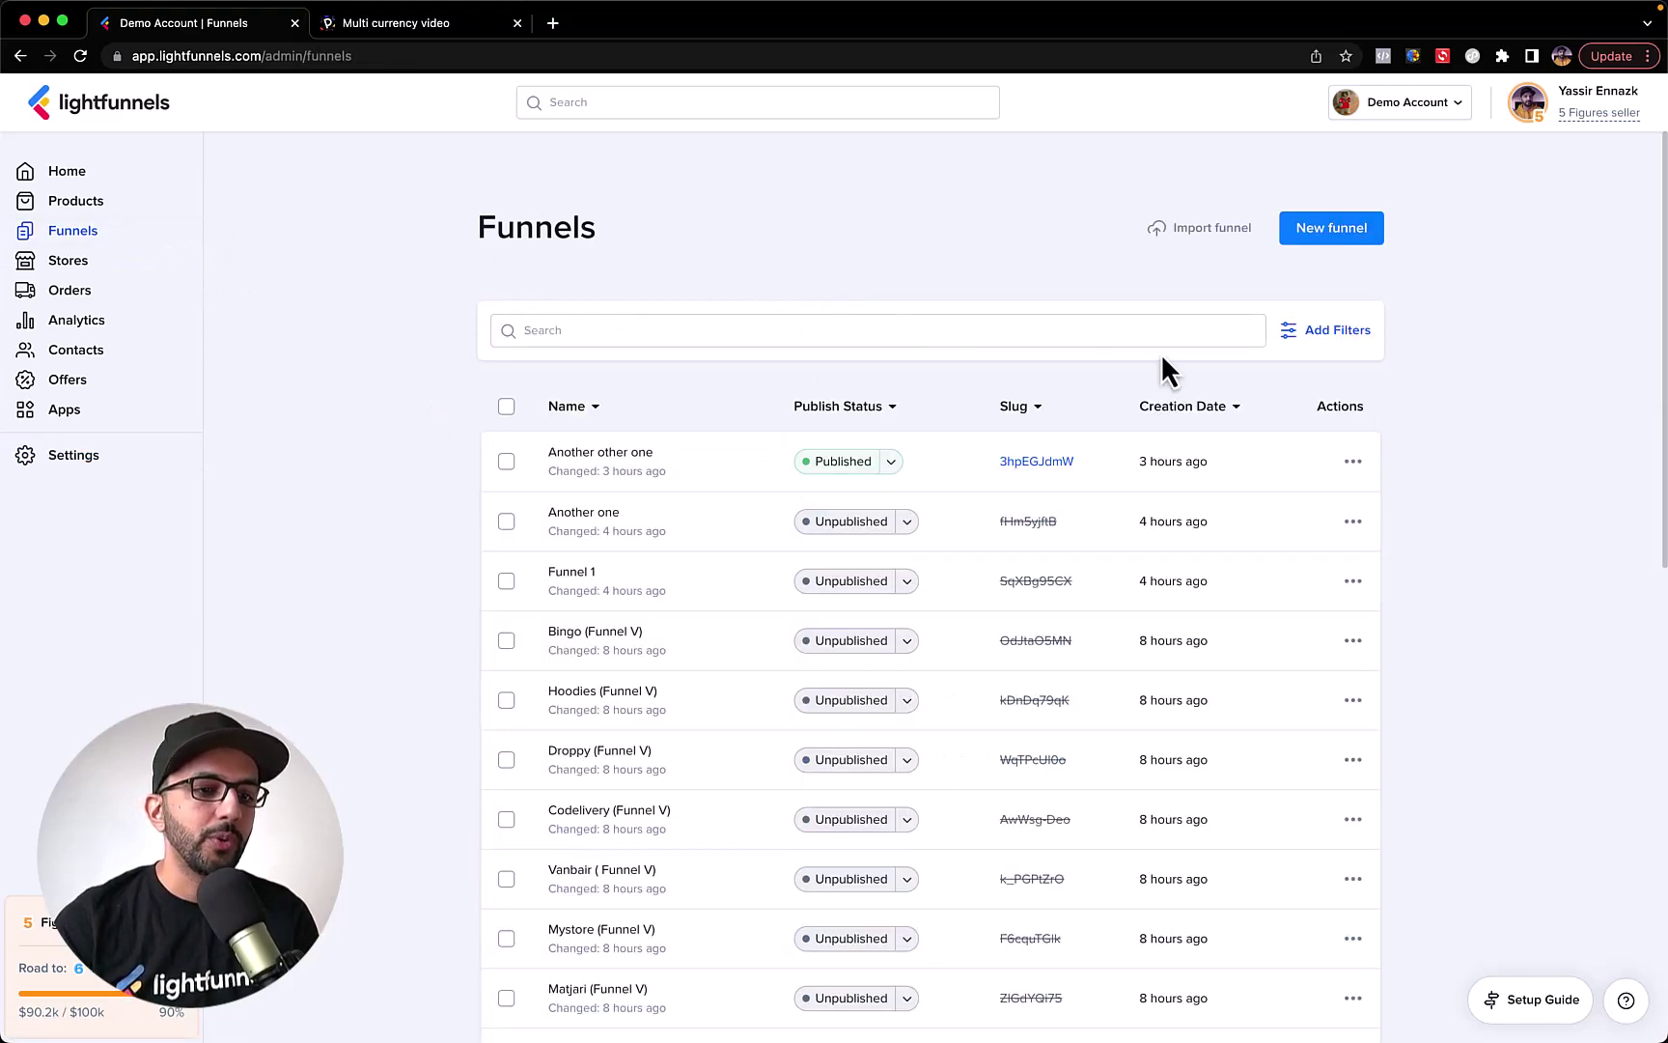
Start a new funnel from the Vanbair template, leaving out the upsell page
{"action": "left_click", "coordinate": [1320, 237]}
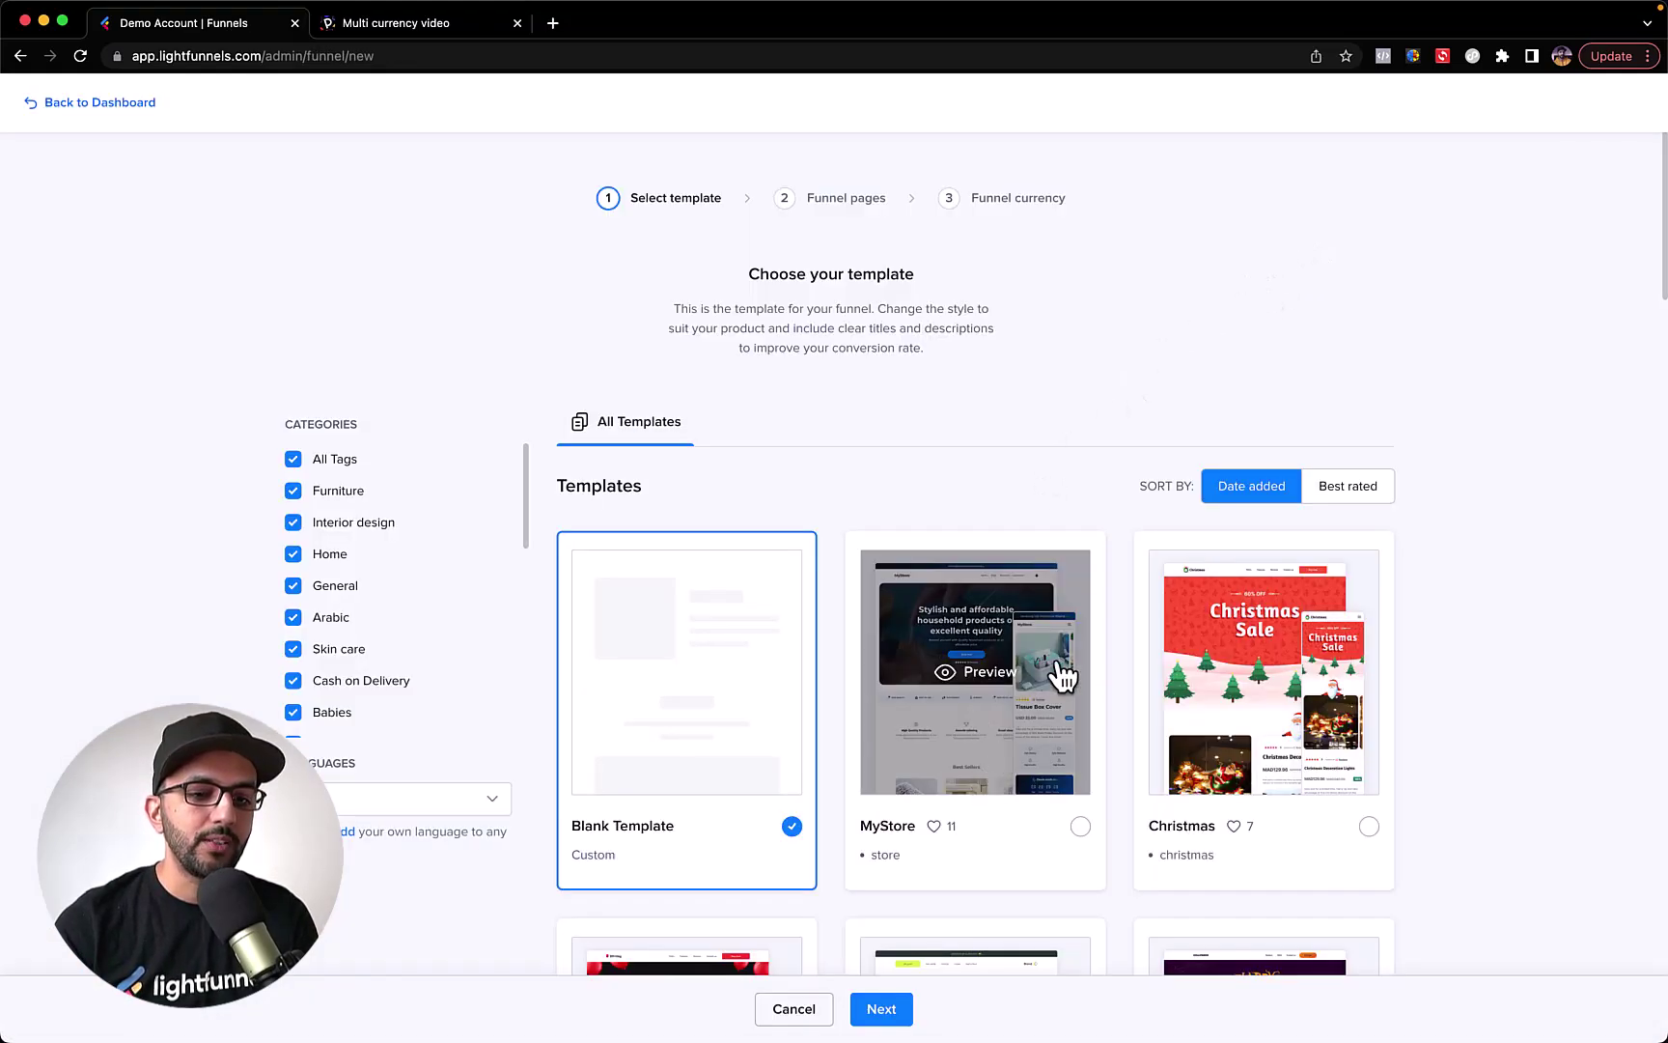
{"action": "scroll", "coordinate": [1062, 675], "scroll_direction": "down", "scroll_amount": 8}
{"action": "left_click", "coordinate": [1041, 873]}
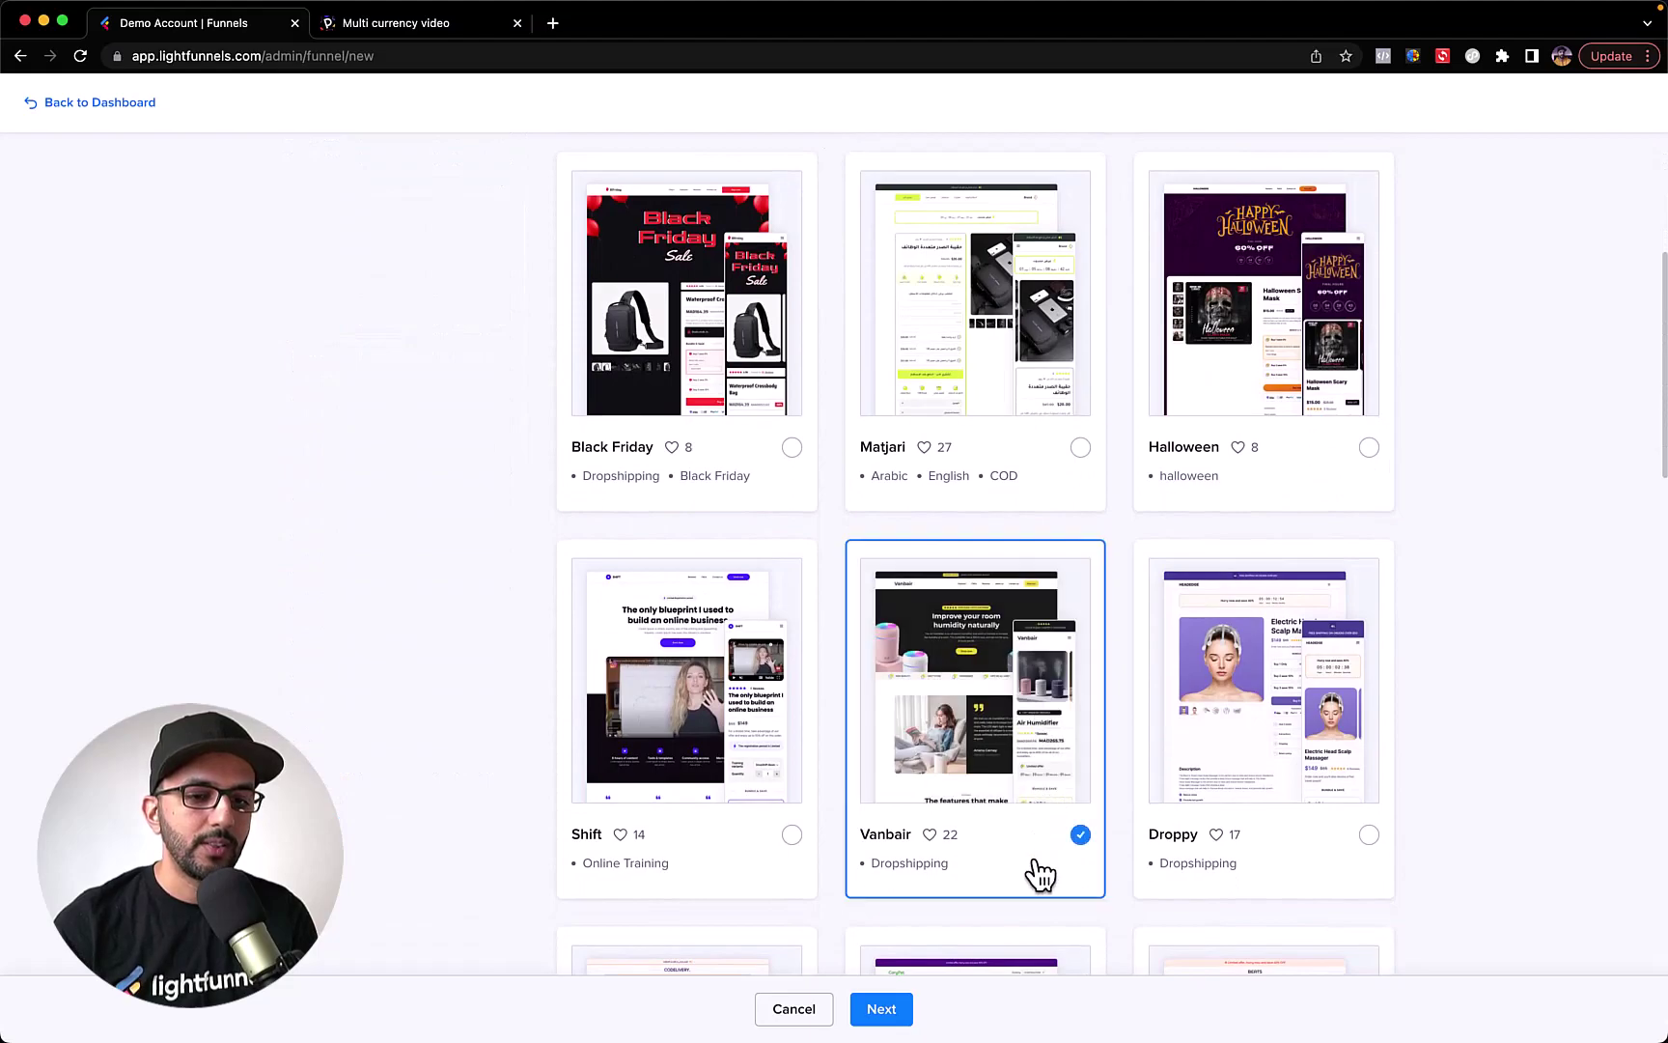
{"action": "left_click", "coordinate": [899, 1007]}
{"action": "left_click", "coordinate": [843, 418]}
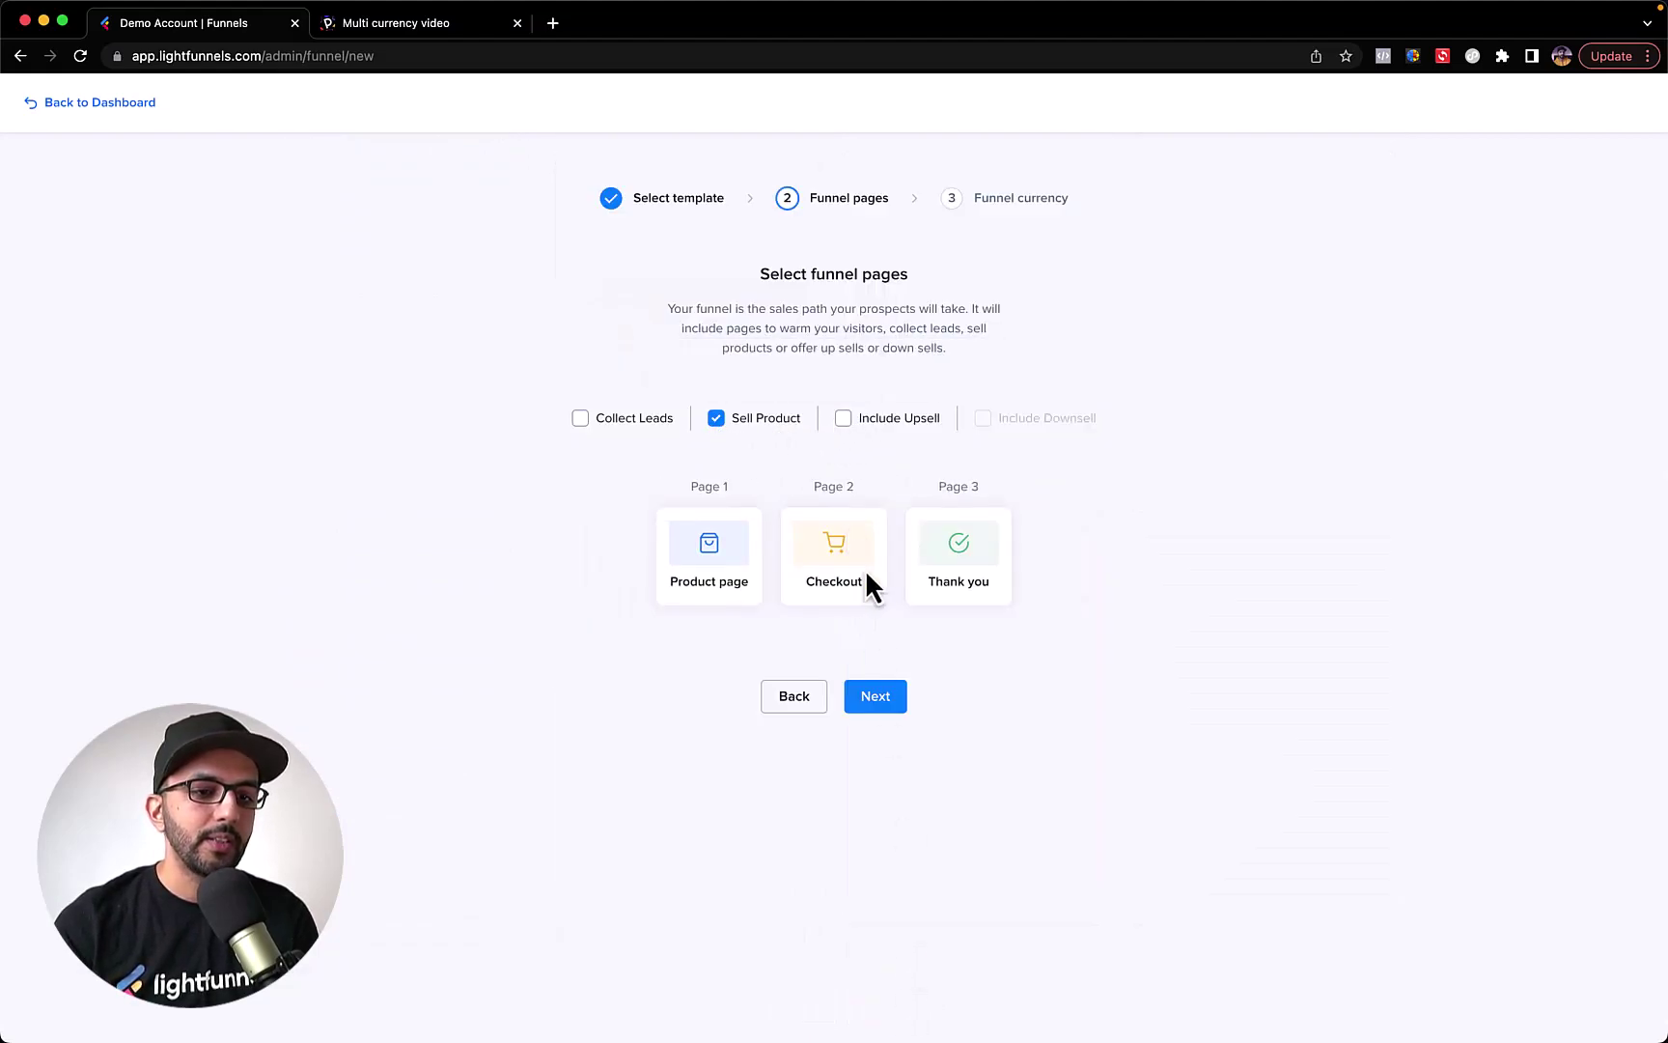
{"action": "left_click", "coordinate": [883, 699]}
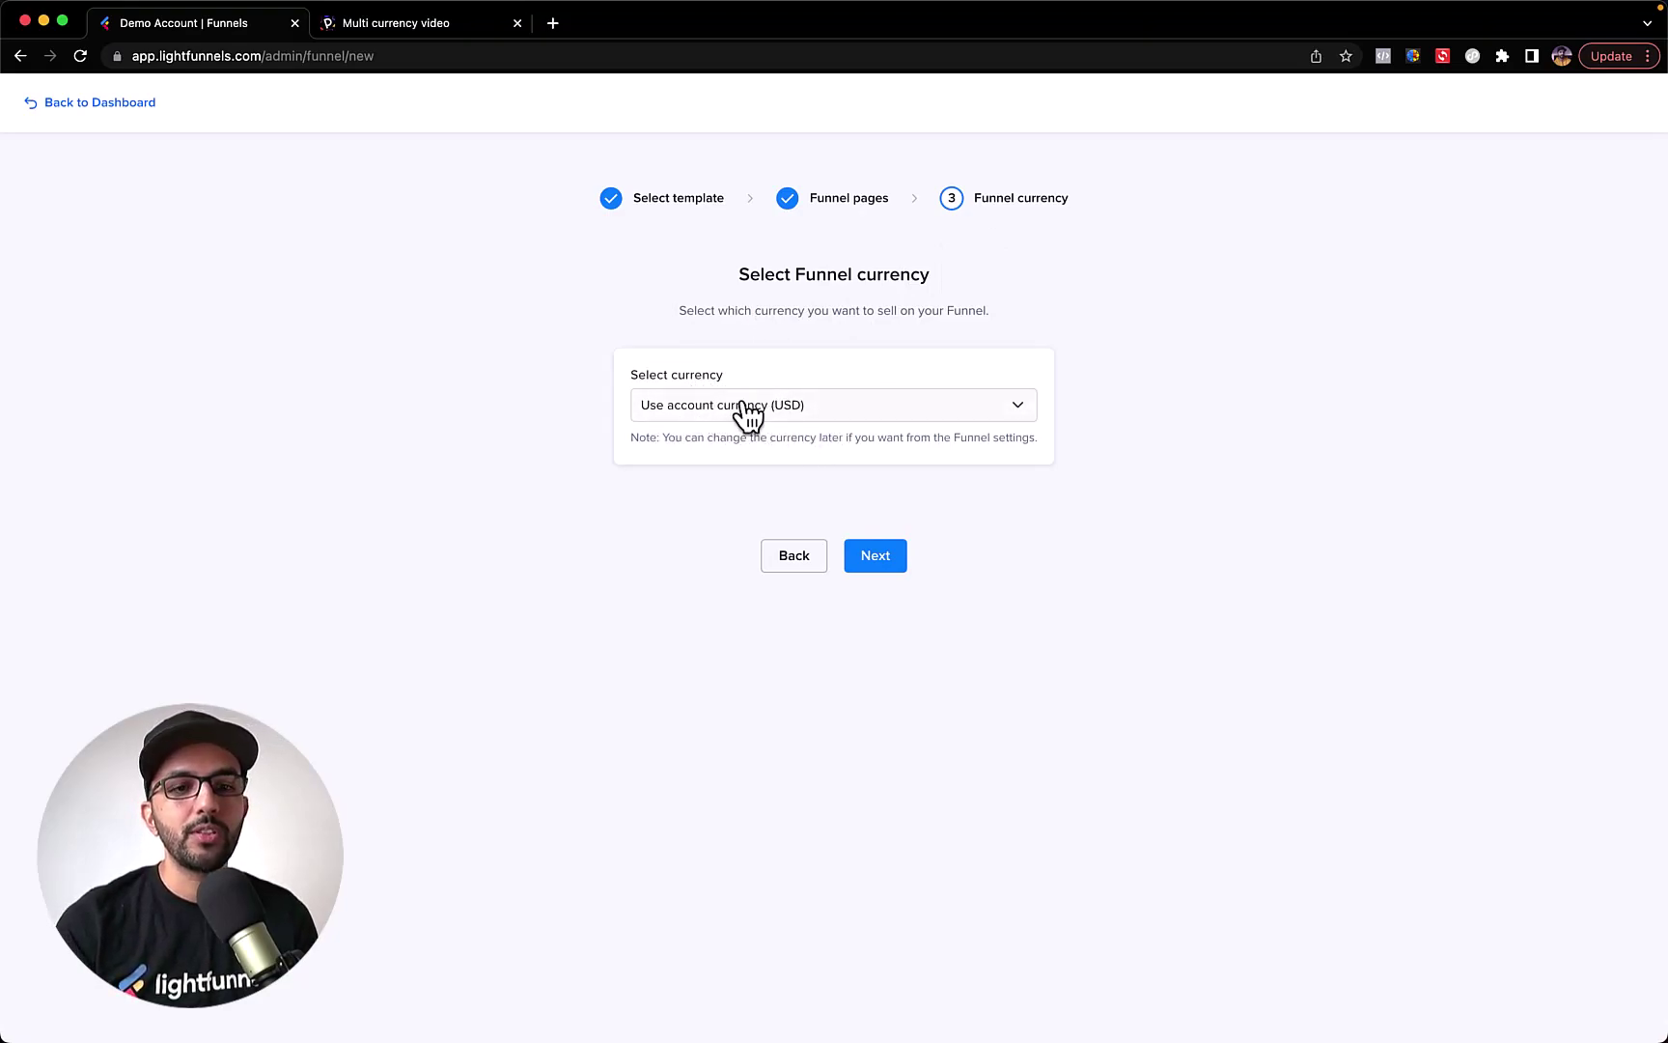
Keep the account currency (USD) as the new funnel's currency
{"action": "left_click", "coordinate": [704, 425]}
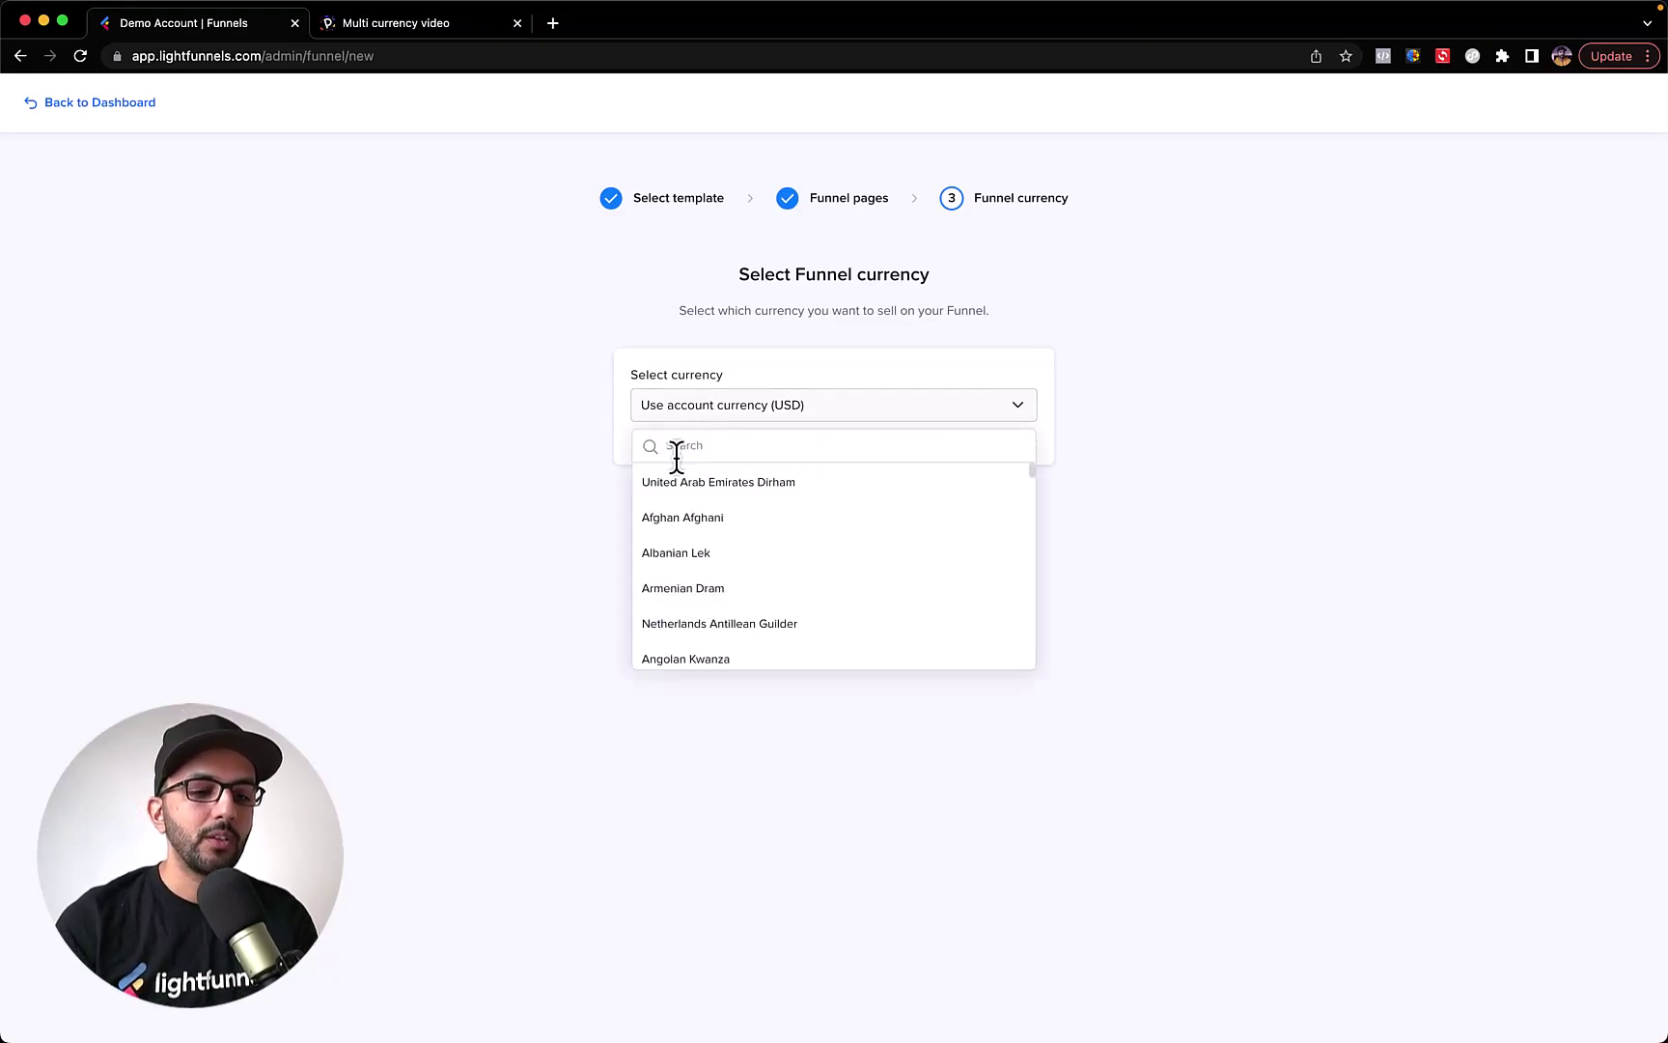
{"action": "left_click", "coordinate": [710, 413]}
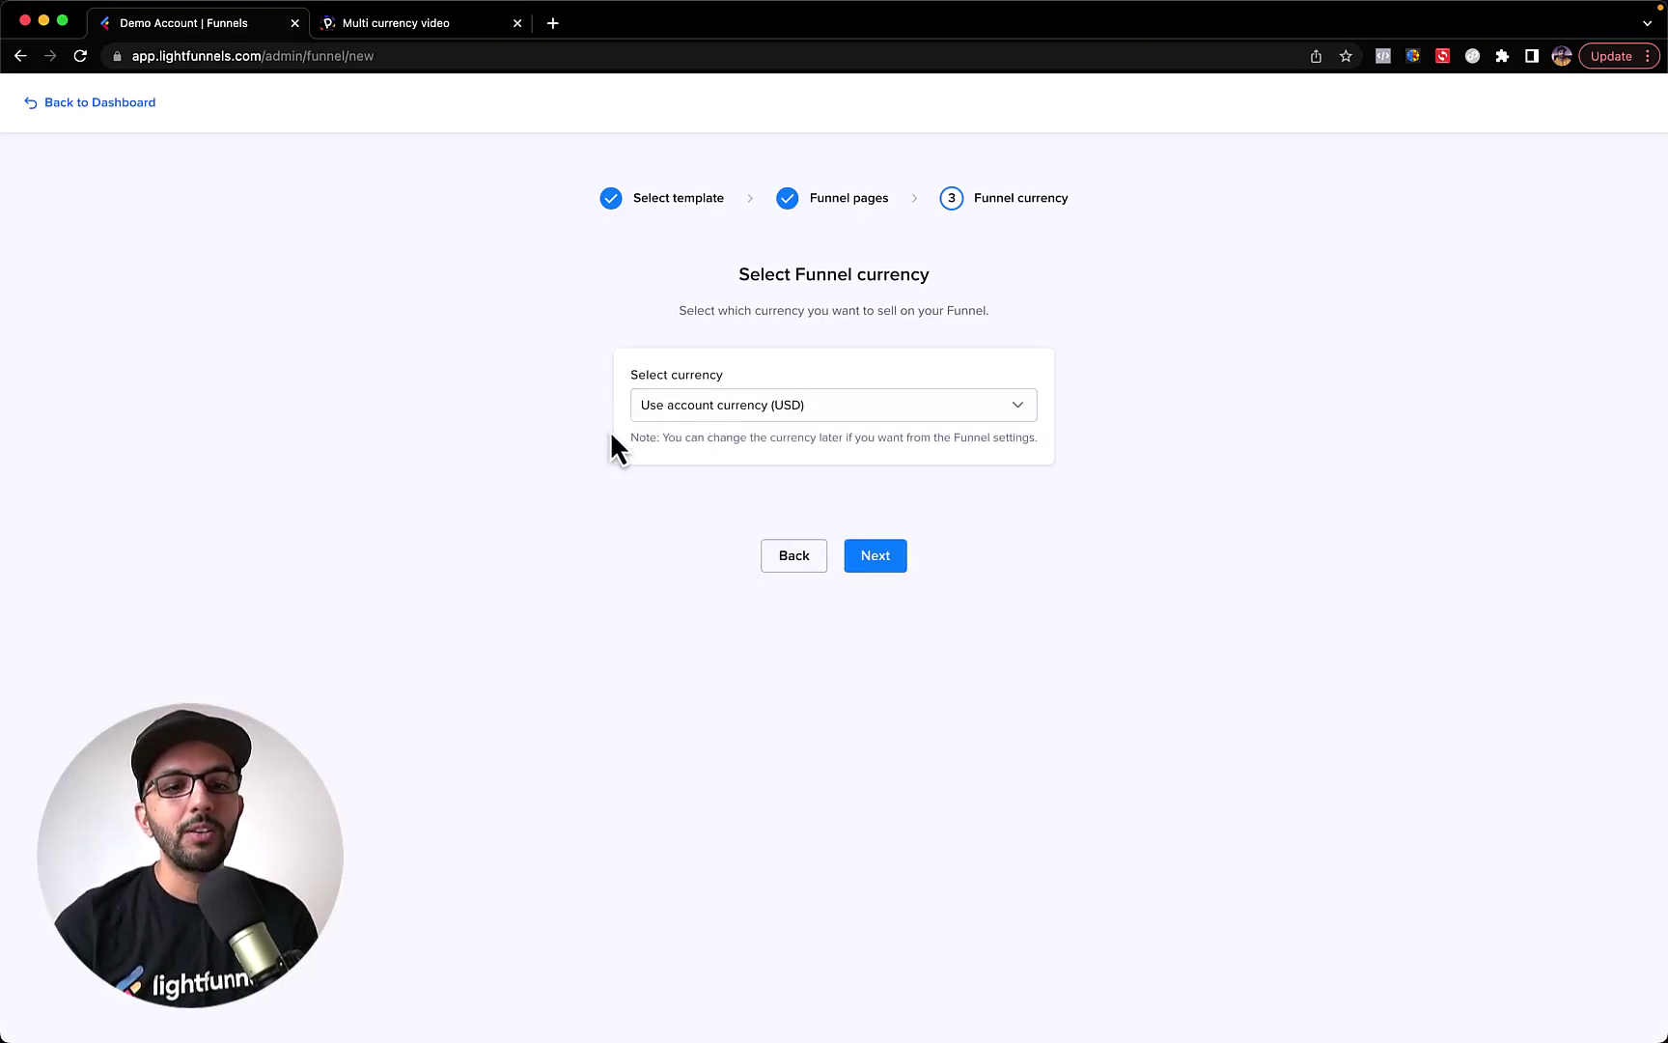
{"action": "left_click", "coordinate": [880, 554]}
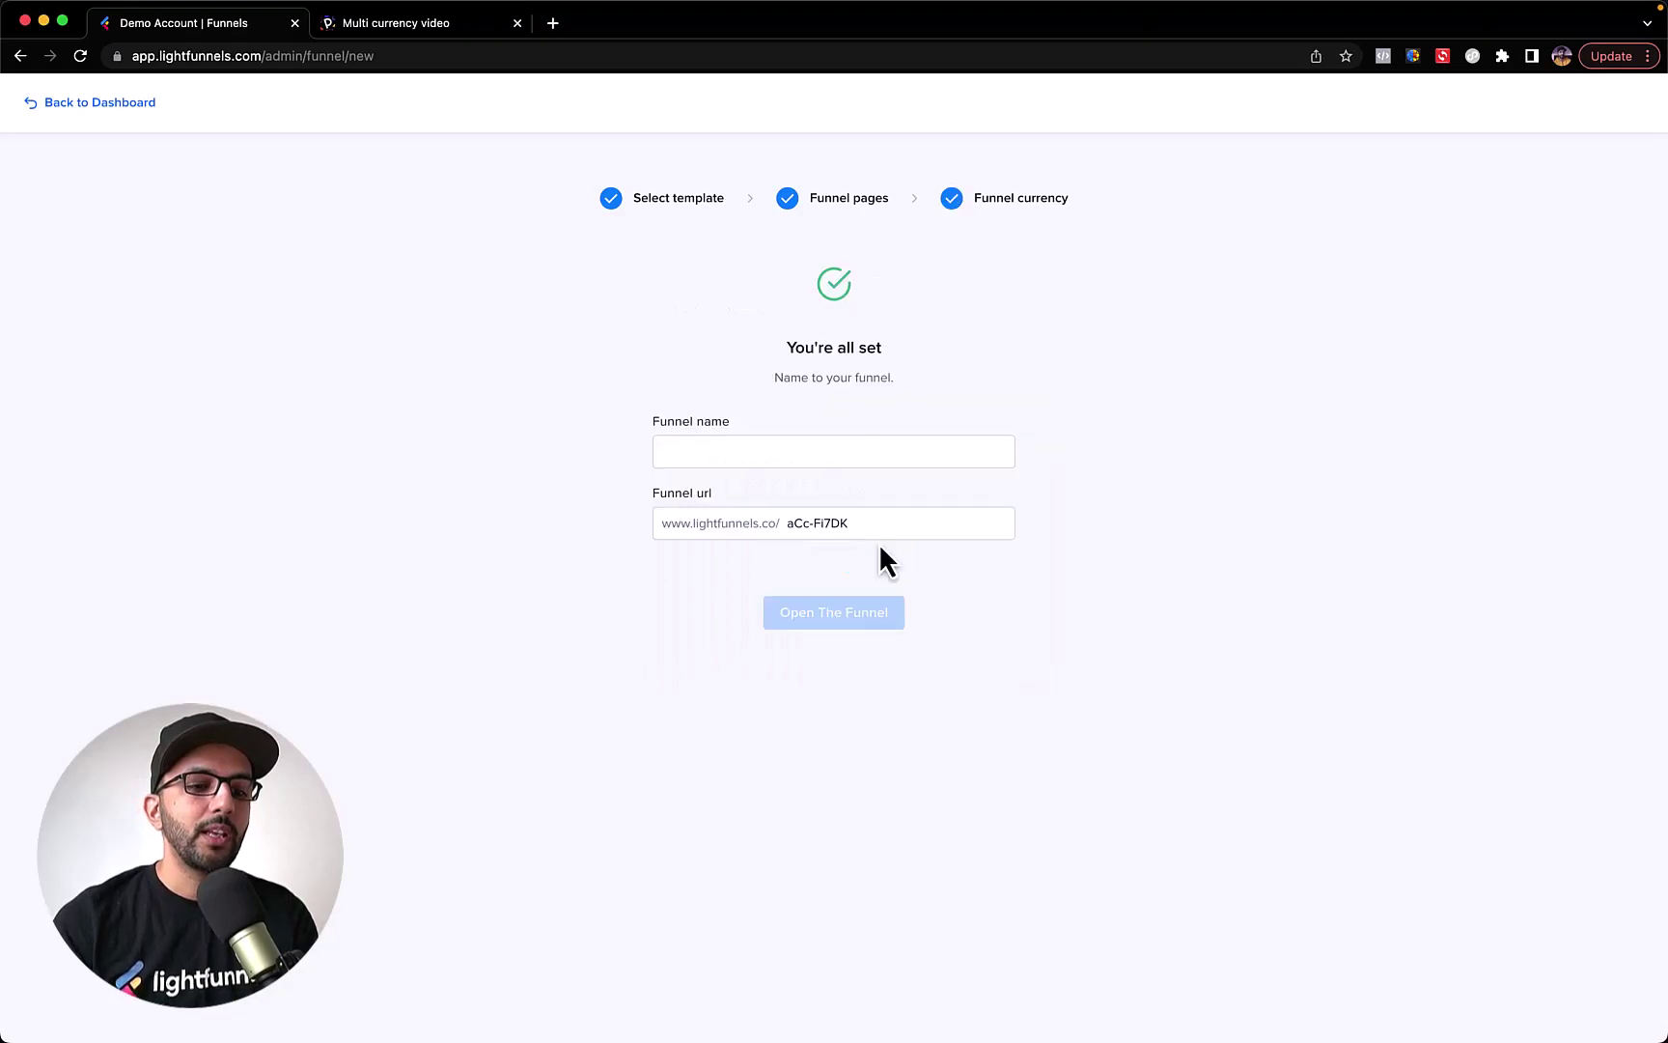
Name the new funnel 'Curreny demo' and create it
{"action": "left_click", "coordinate": [780, 454]}
{"action": "type", "text": "Dmo"}
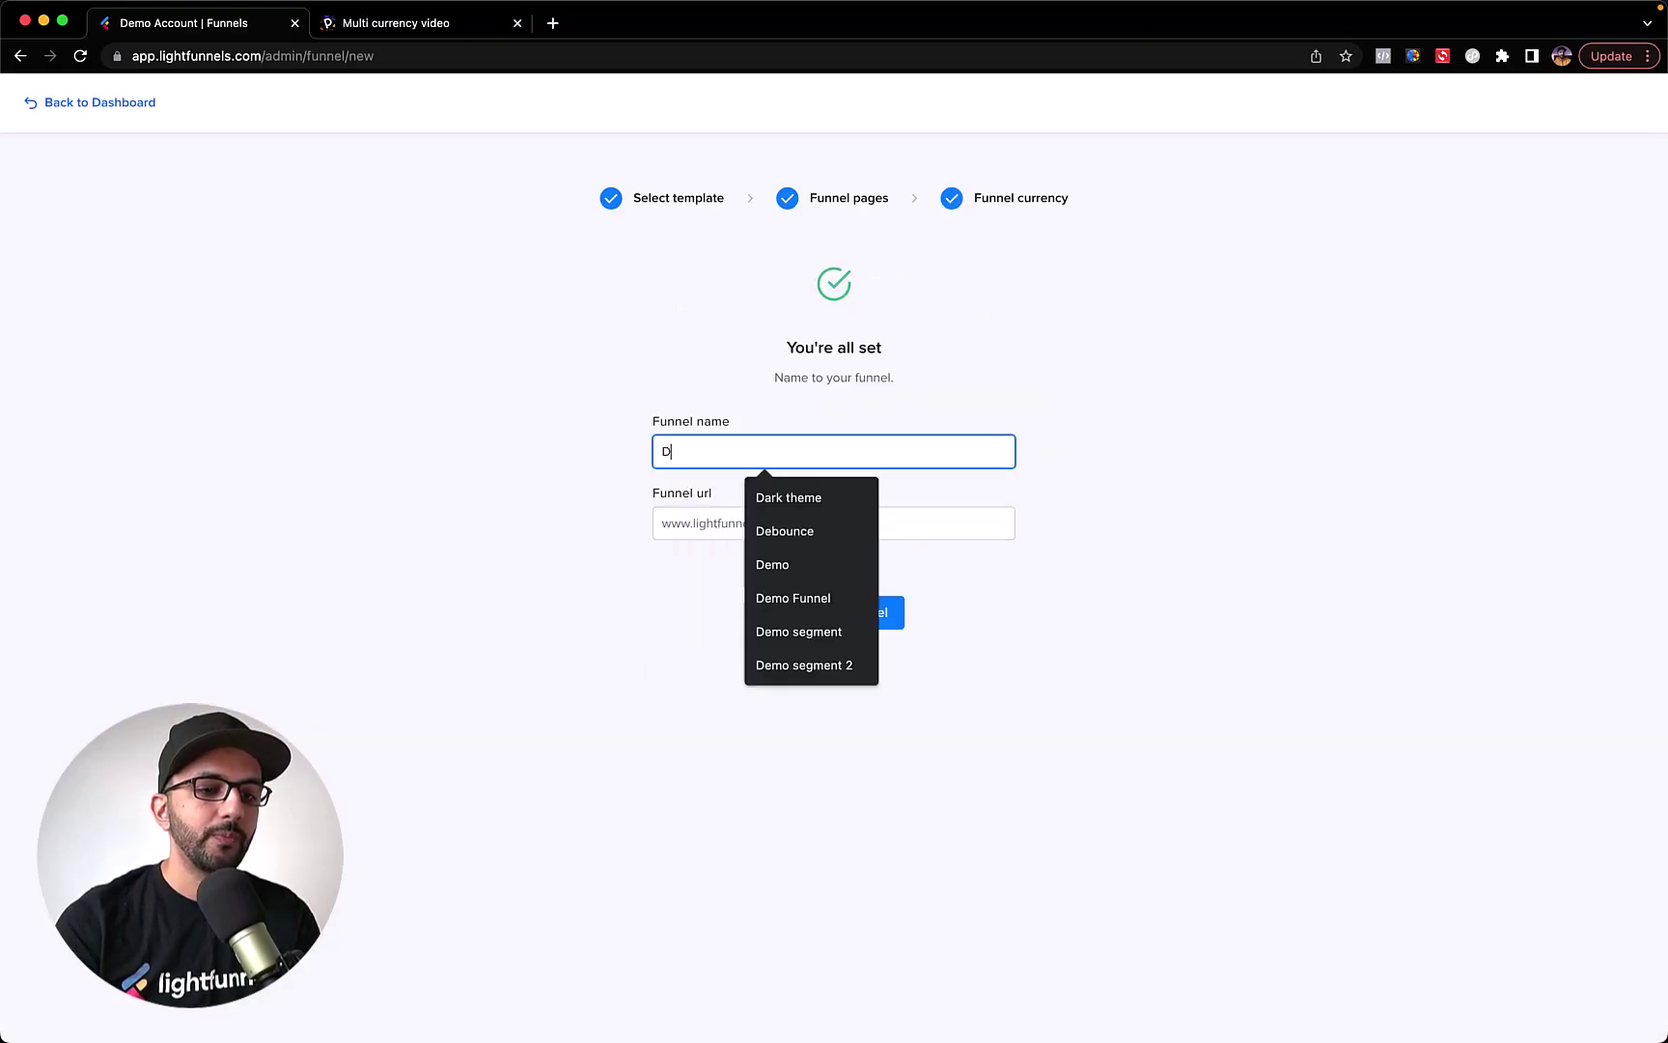
{"action": "key", "text": "BackSpace"}
{"action": "key", "text": "BackSpace"}
{"action": "type", "text": "o"}
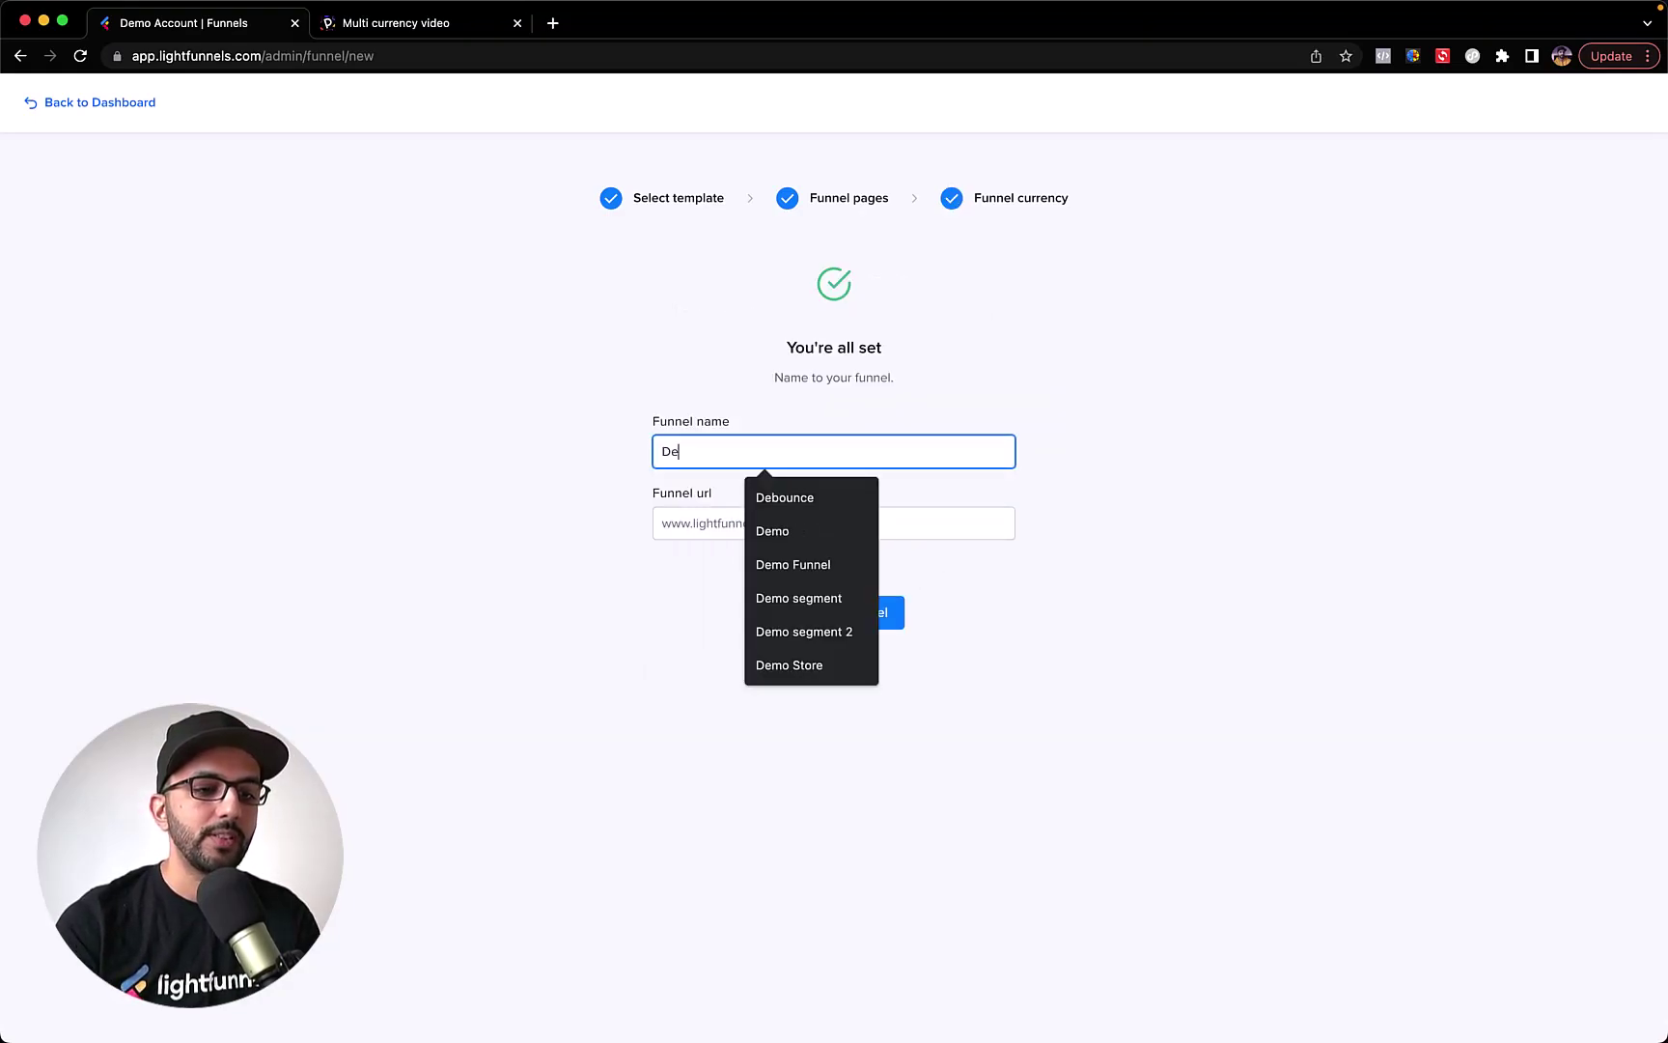
{"action": "key", "text": "BackSpace"}
{"action": "key", "text": "BackSpace"}
{"action": "type", "text": "Curreny demo"}
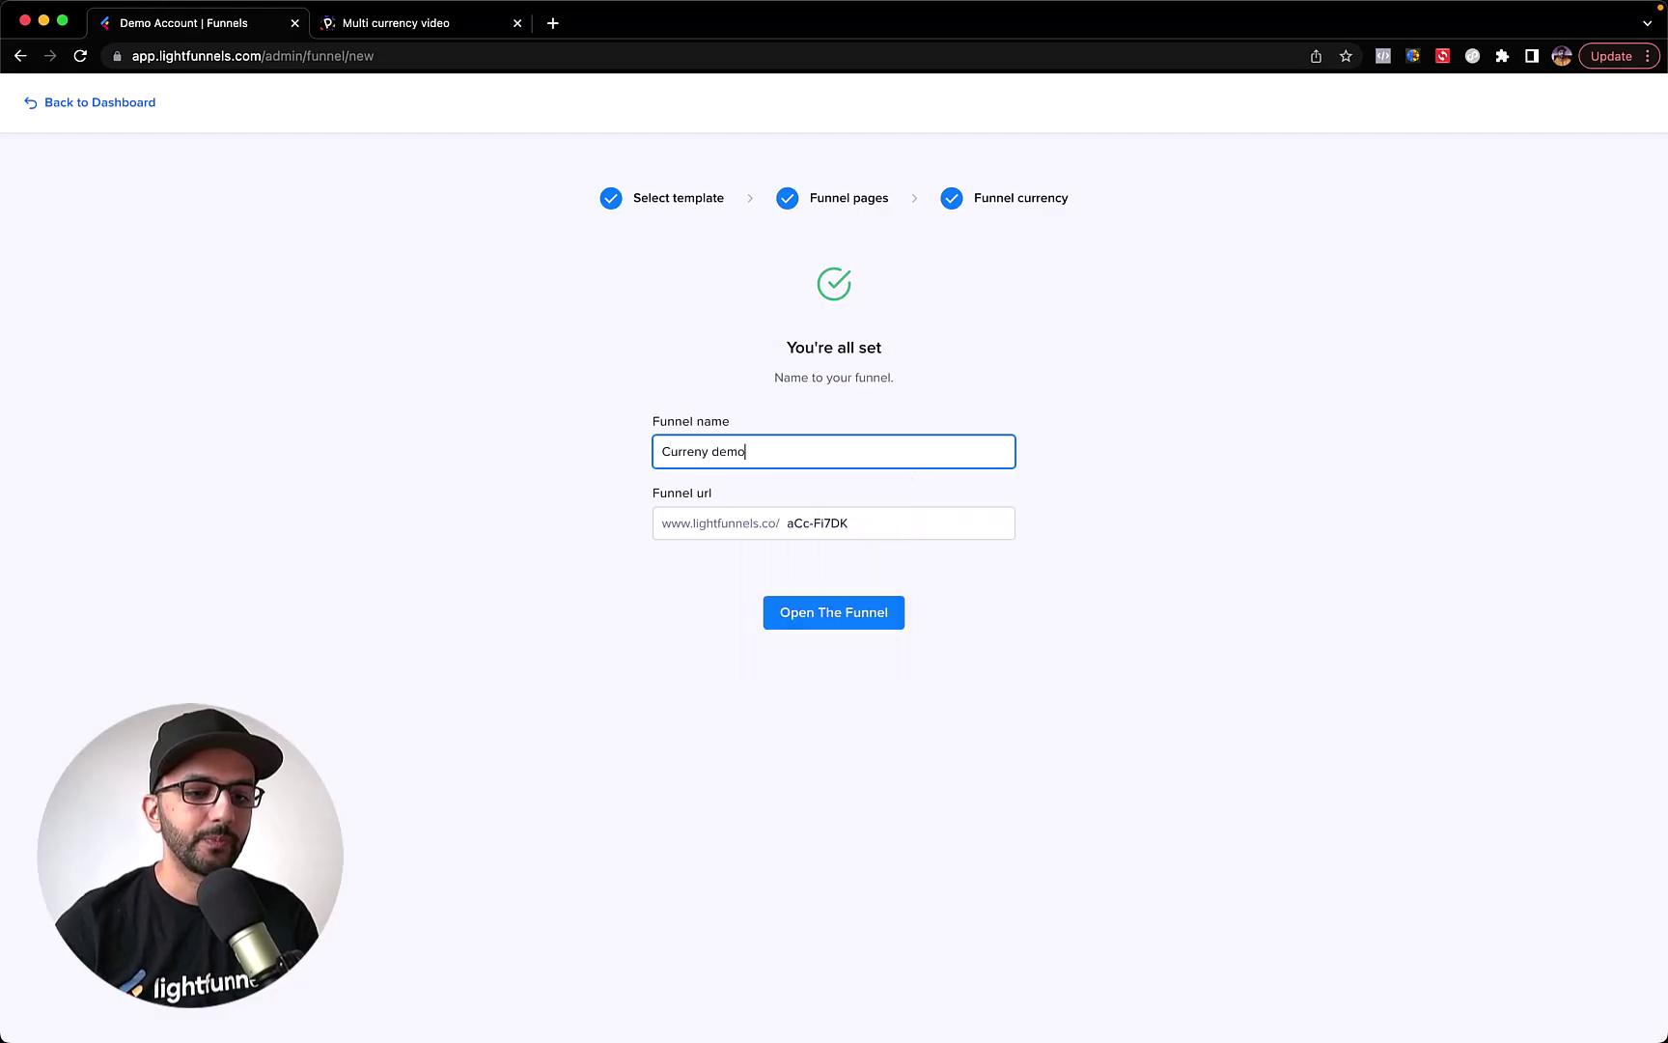
{"action": "left_click", "coordinate": [838, 616]}
Line the Thank you Page up with the Checkout Page and view funnel settings showing USD
{"action": "left_click_drag", "start_coordinate": [669, 307], "coordinate": [623, 310]}
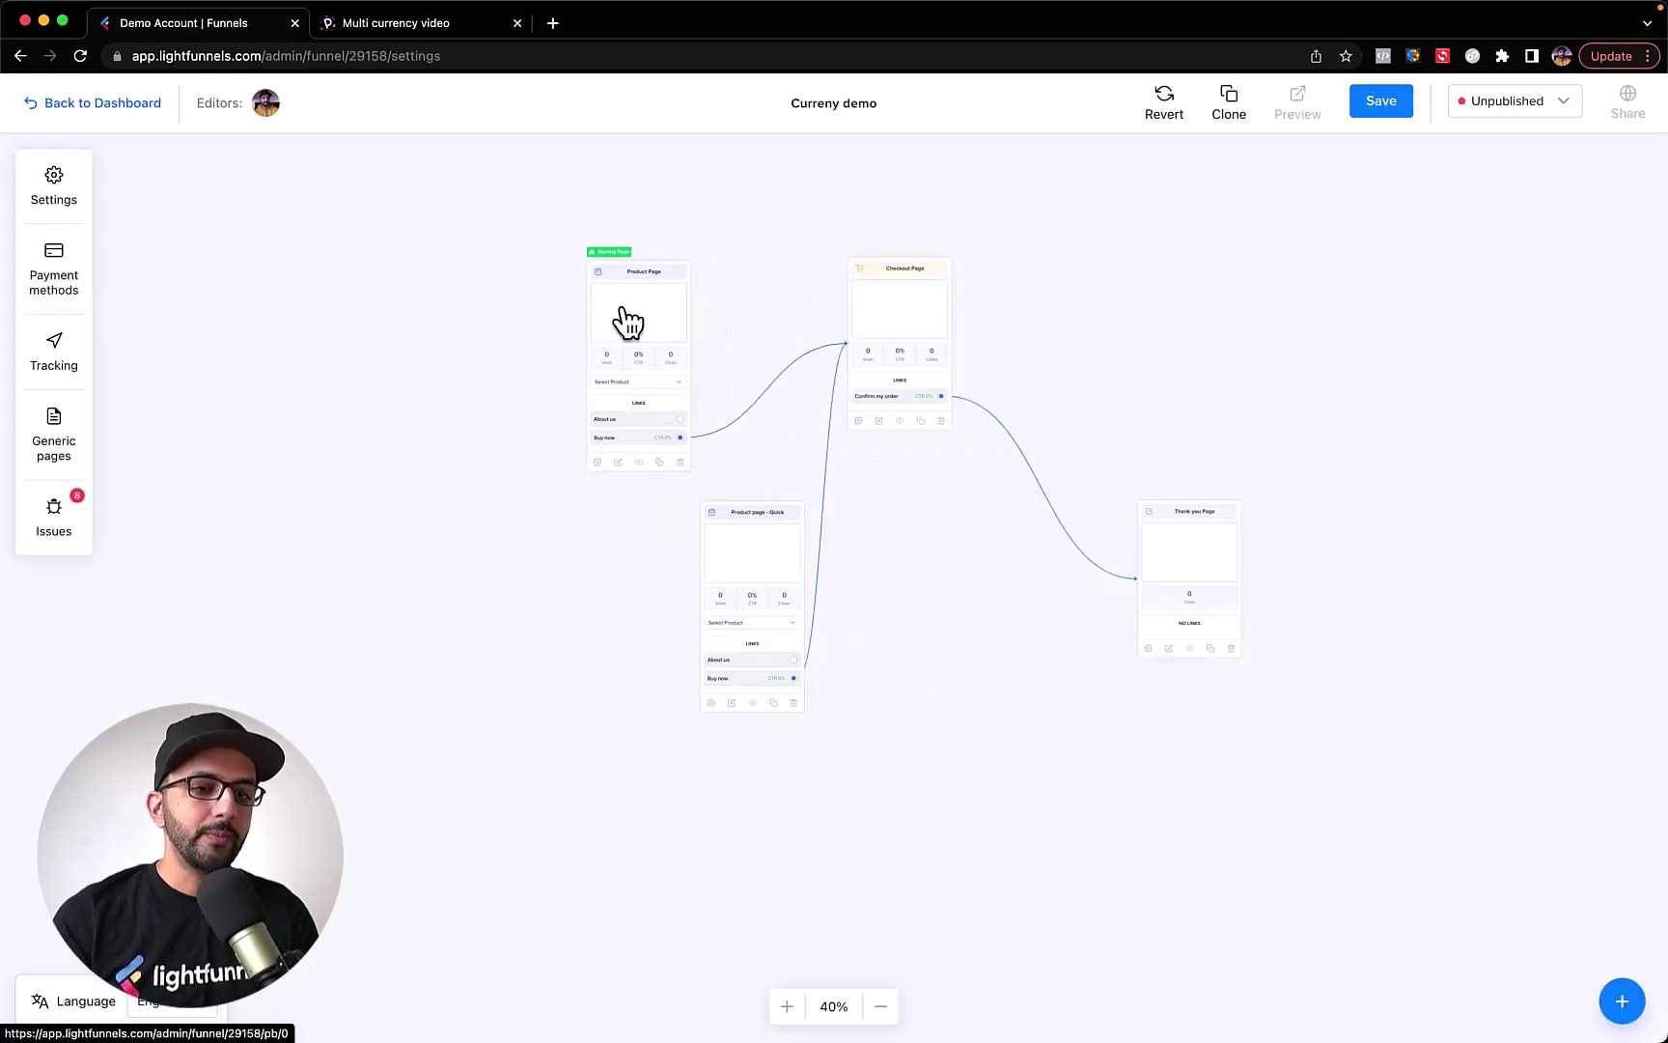
{"action": "scroll", "coordinate": [628, 321], "scroll_direction": "up", "scroll_amount": 5}
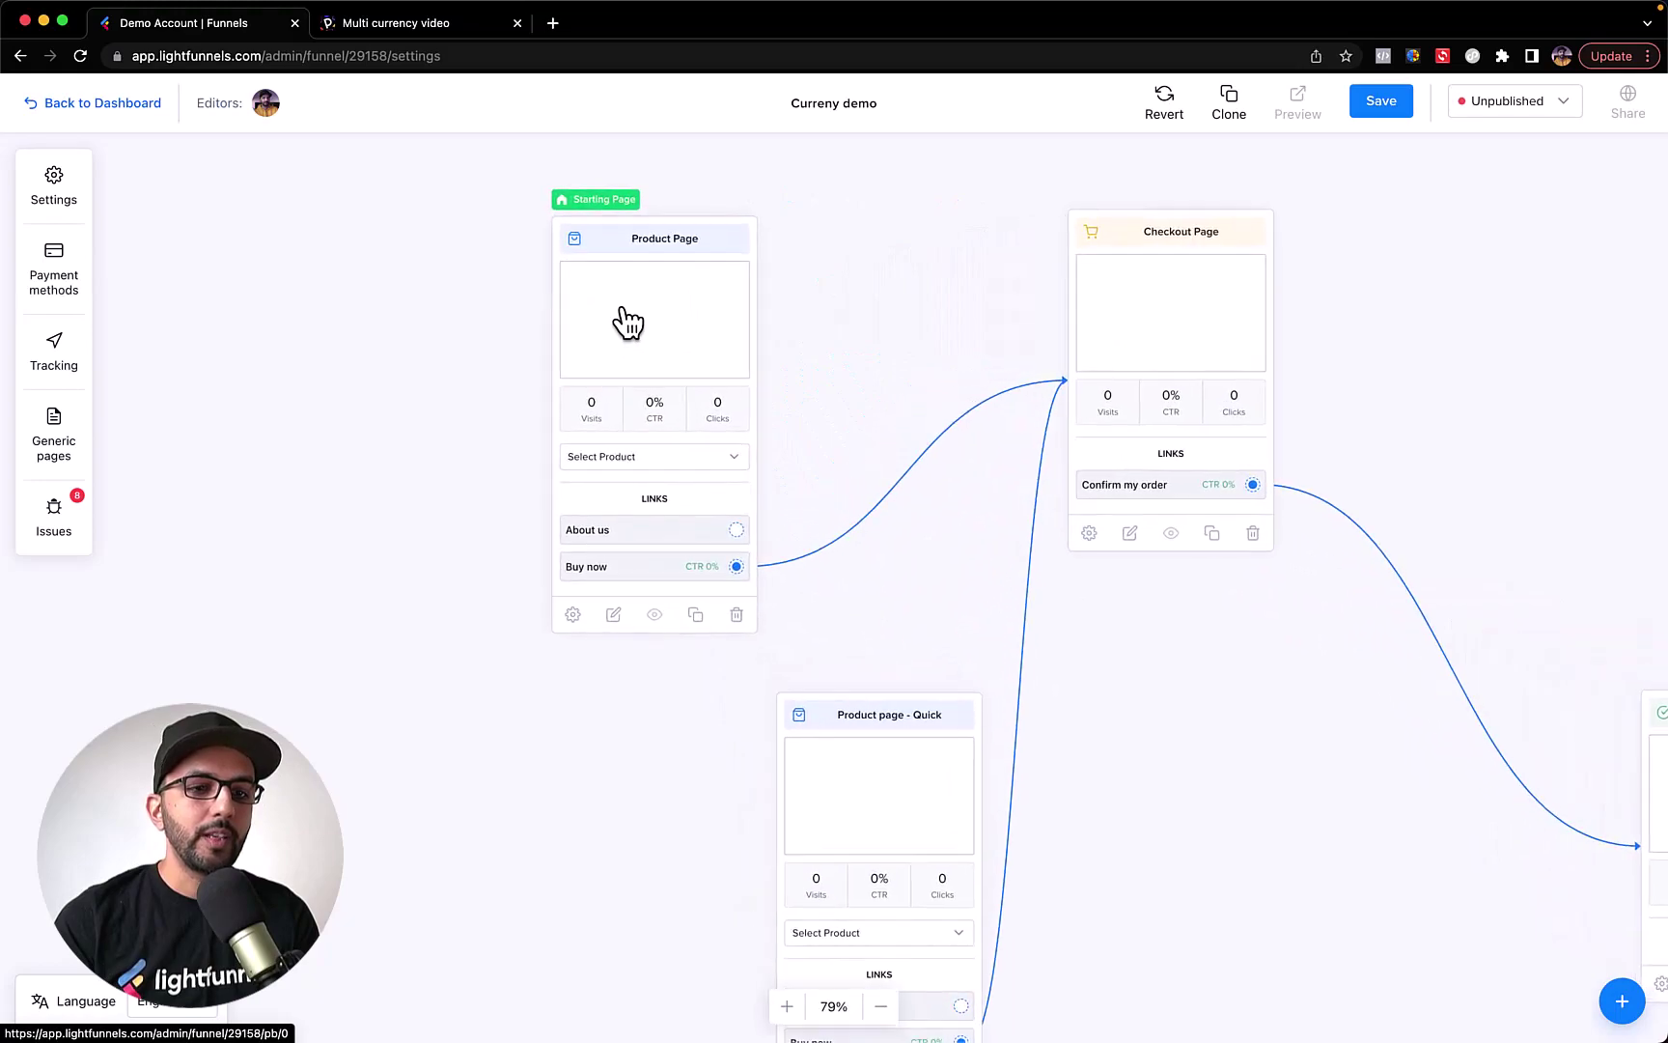
{"action": "left_click_drag", "start_coordinate": [774, 321], "coordinate": [686, 310]}
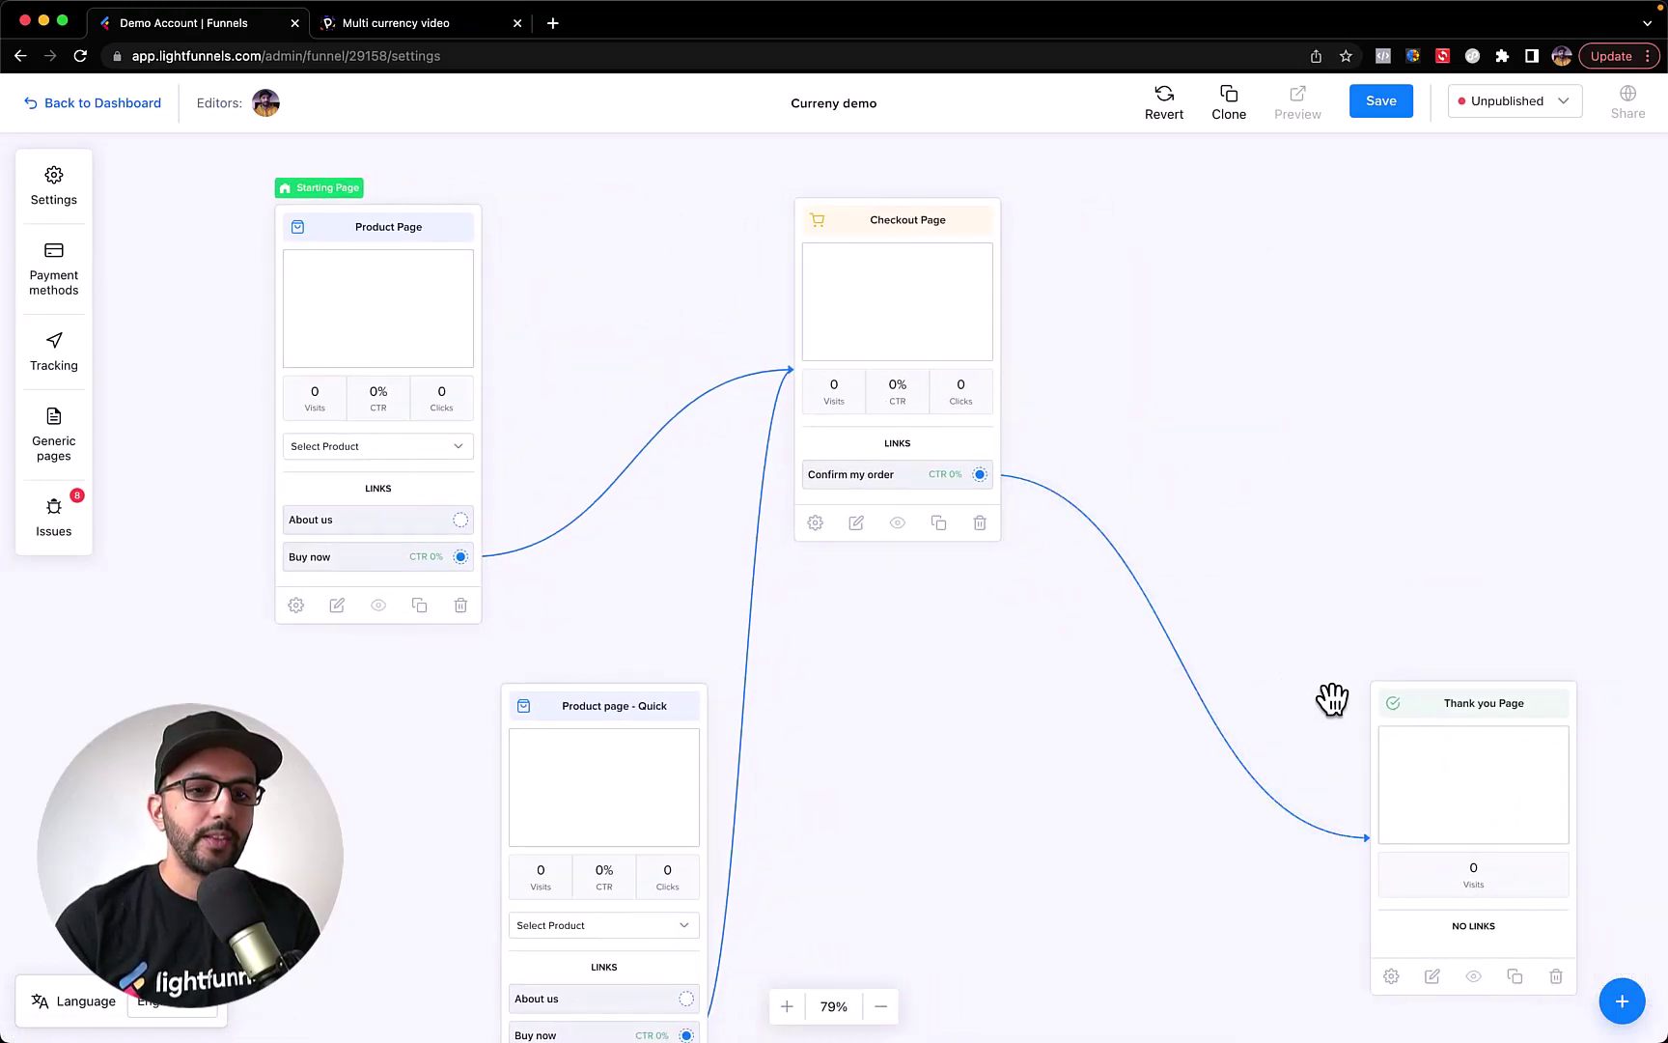
{"action": "left_click_drag", "start_coordinate": [1411, 756], "coordinate": [1310, 396]}
{"action": "left_click_drag", "start_coordinate": [1211, 343], "coordinate": [1217, 462]}
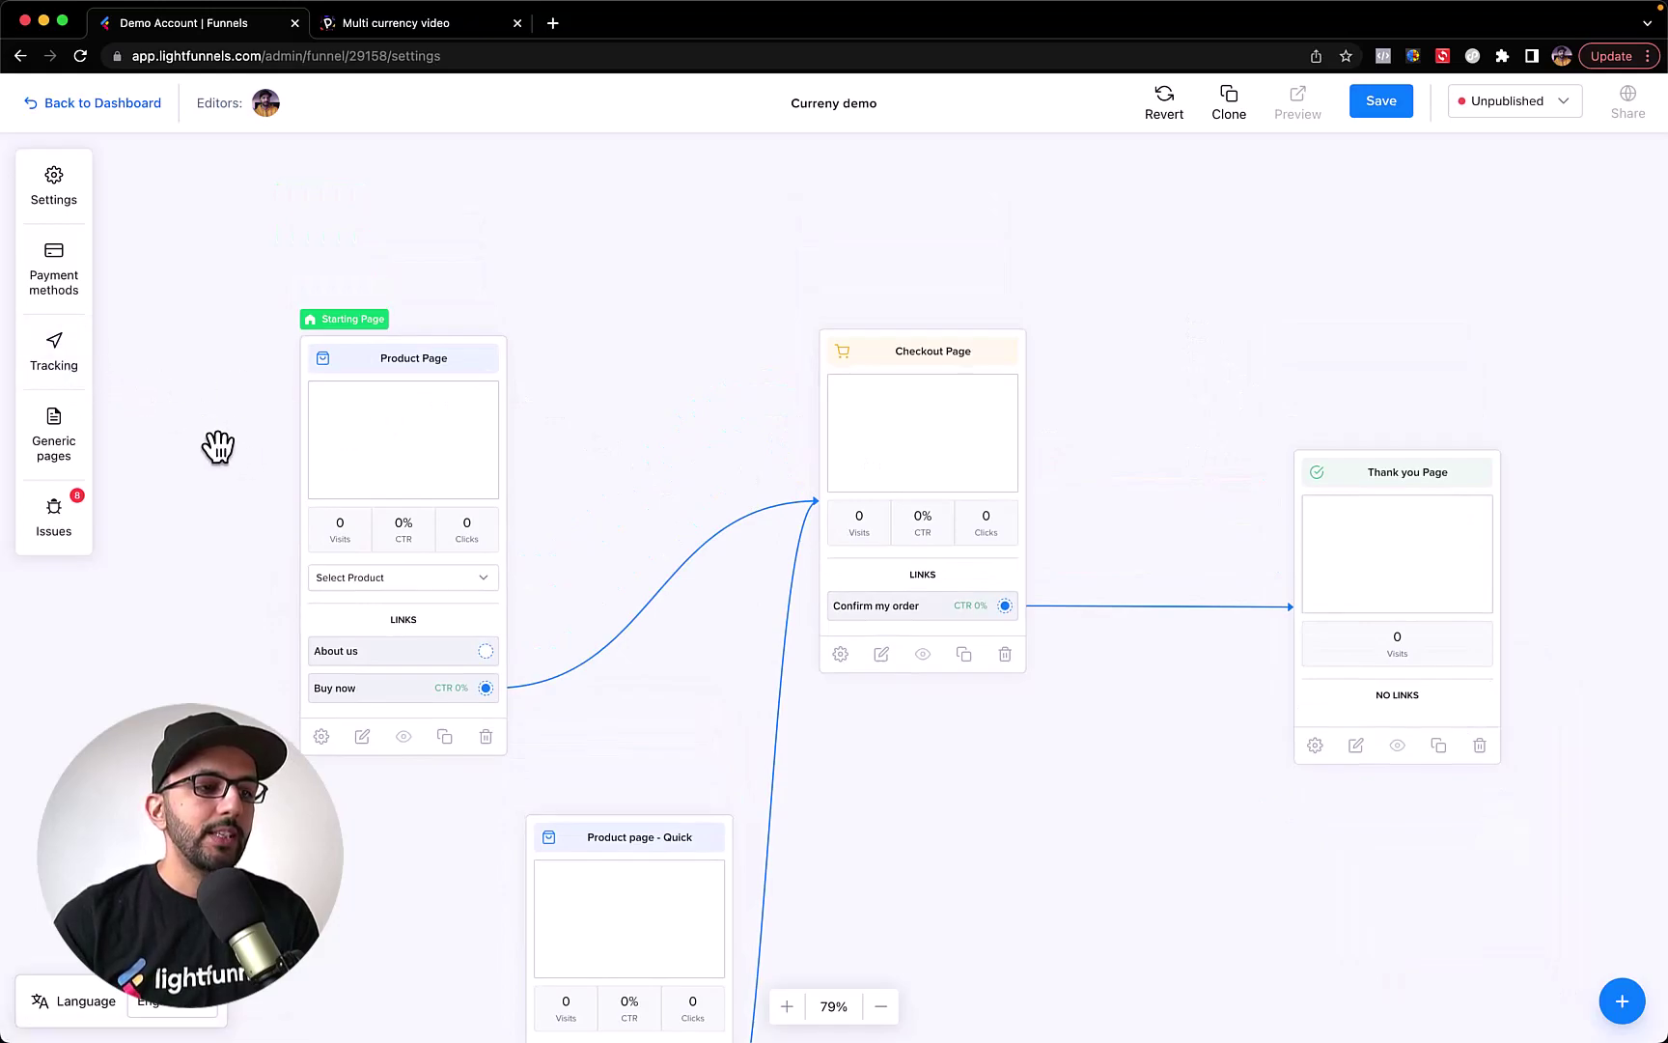
{"action": "left_click", "coordinate": [60, 183]}
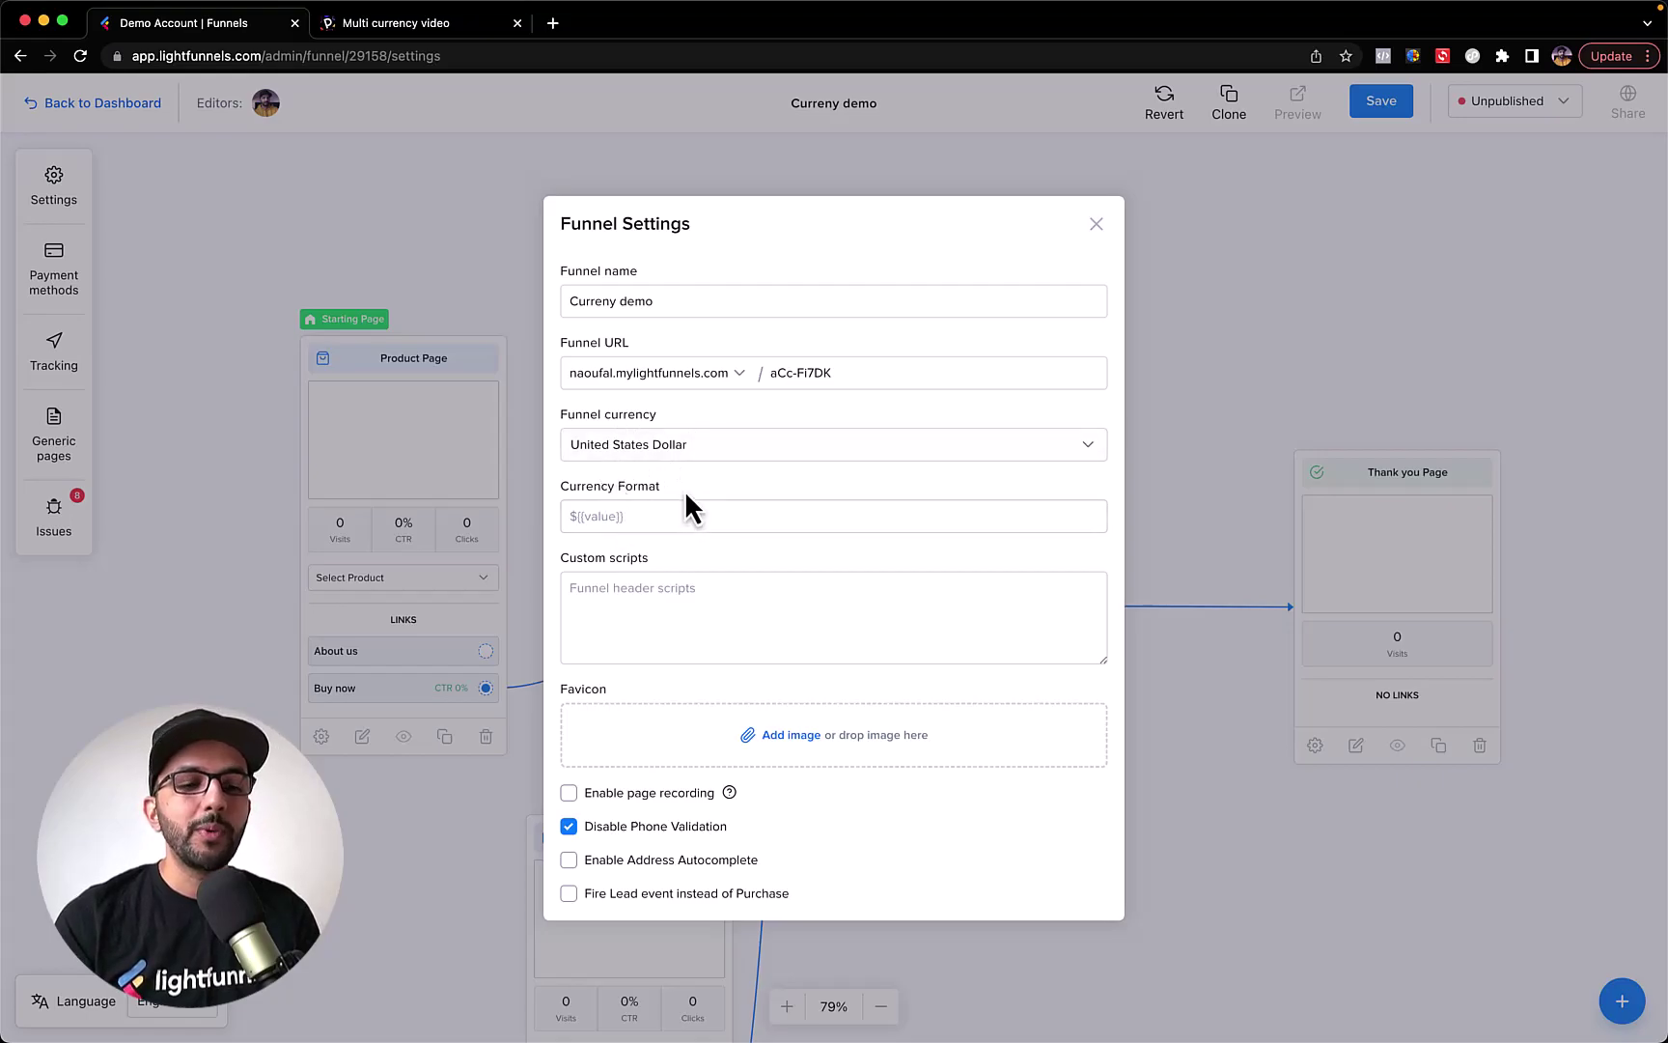
{"action": "left_click_drag", "start_coordinate": [685, 490], "coordinate": [546, 487]}
{"action": "left_click", "coordinate": [627, 521]}
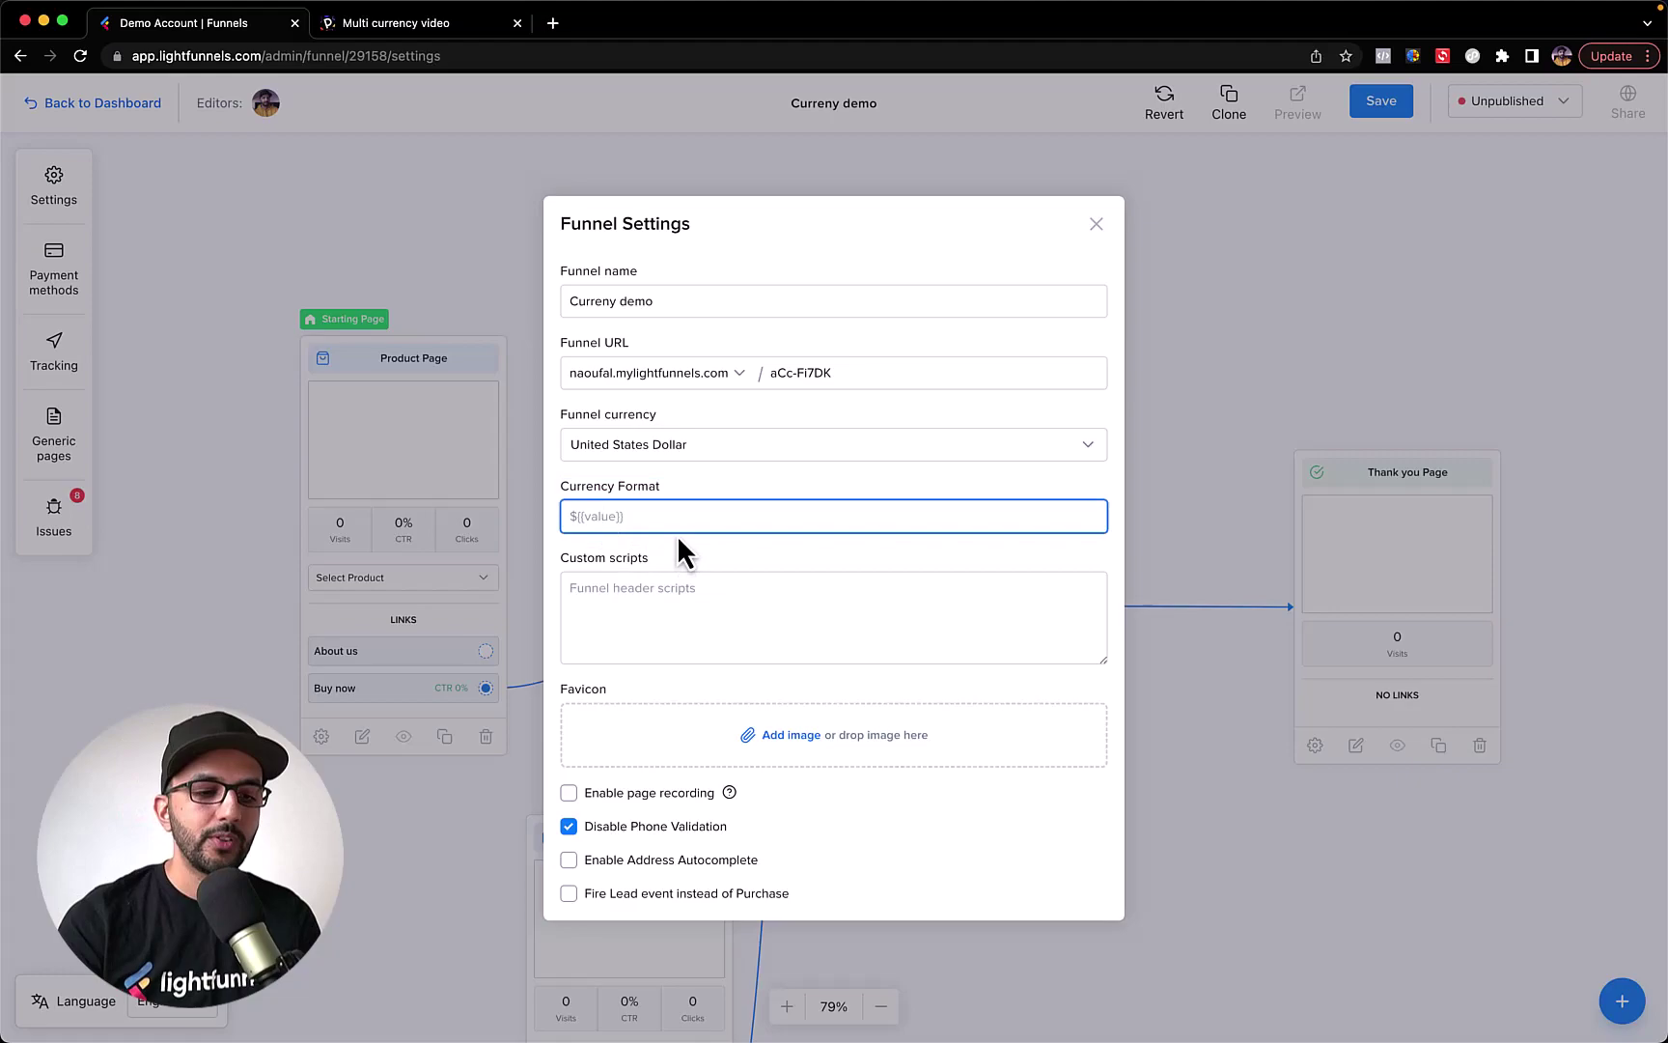
{"action": "type", "text": "{{}}"}
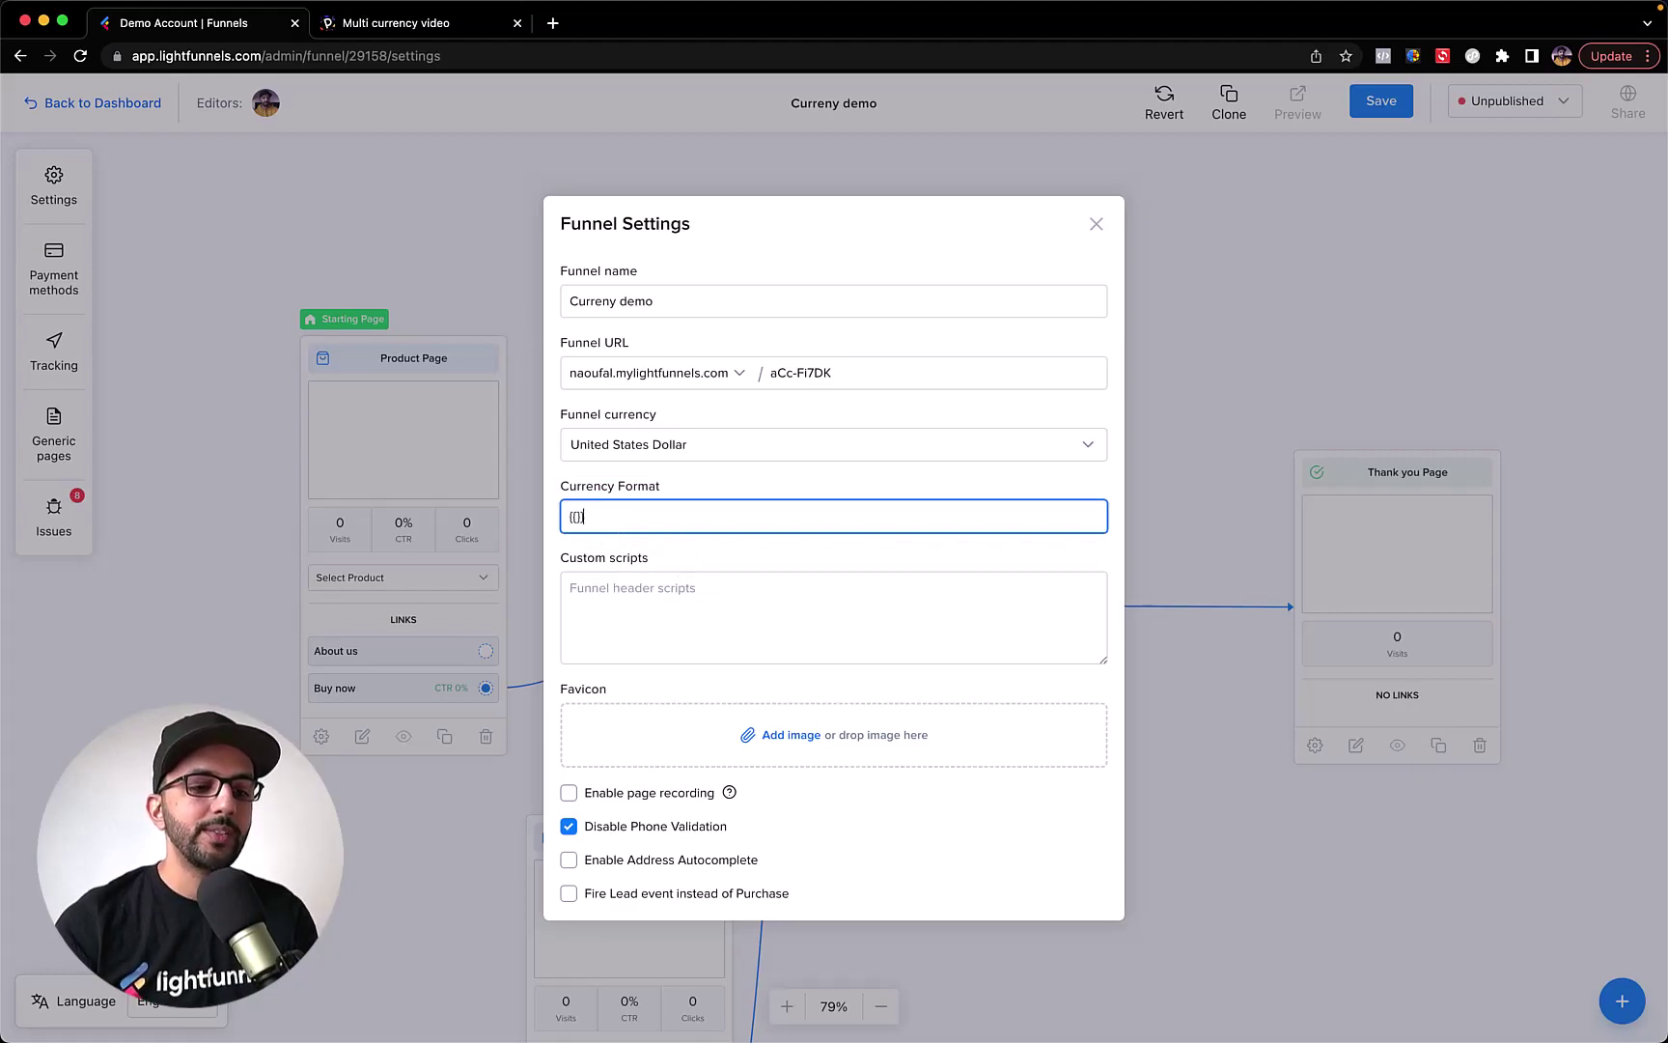
{"action": "type", "text": "value"}
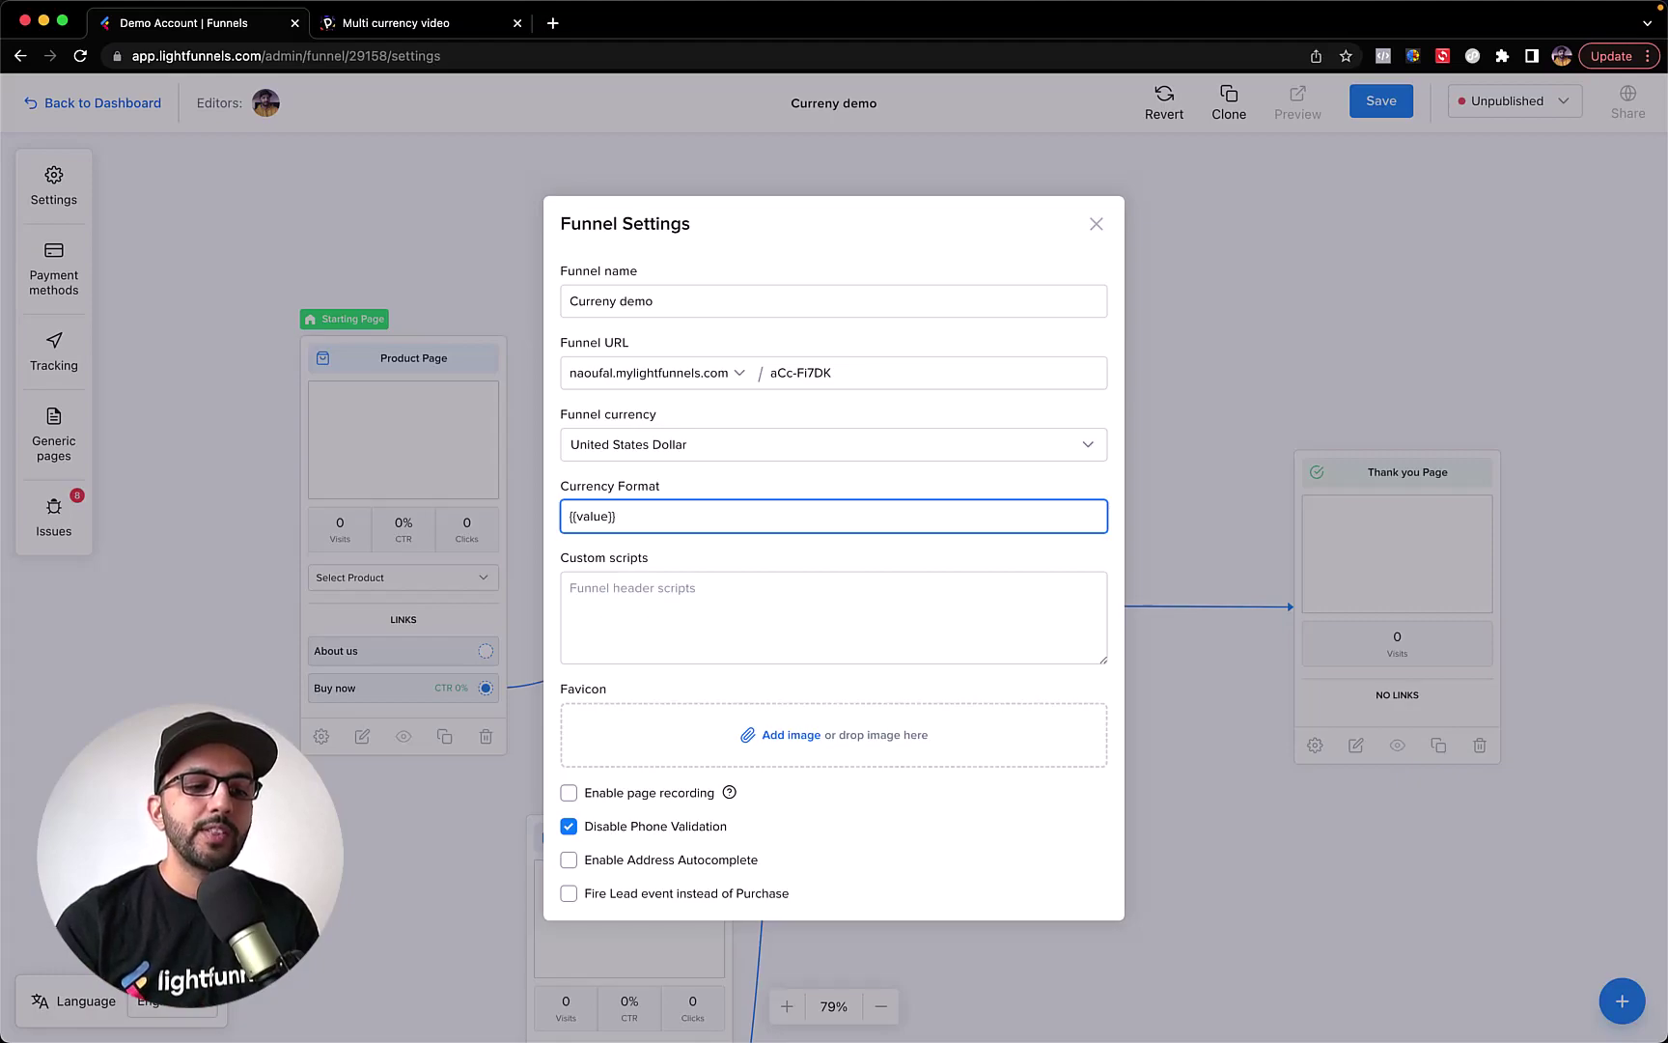
{"action": "left_click", "coordinate": [576, 517]}
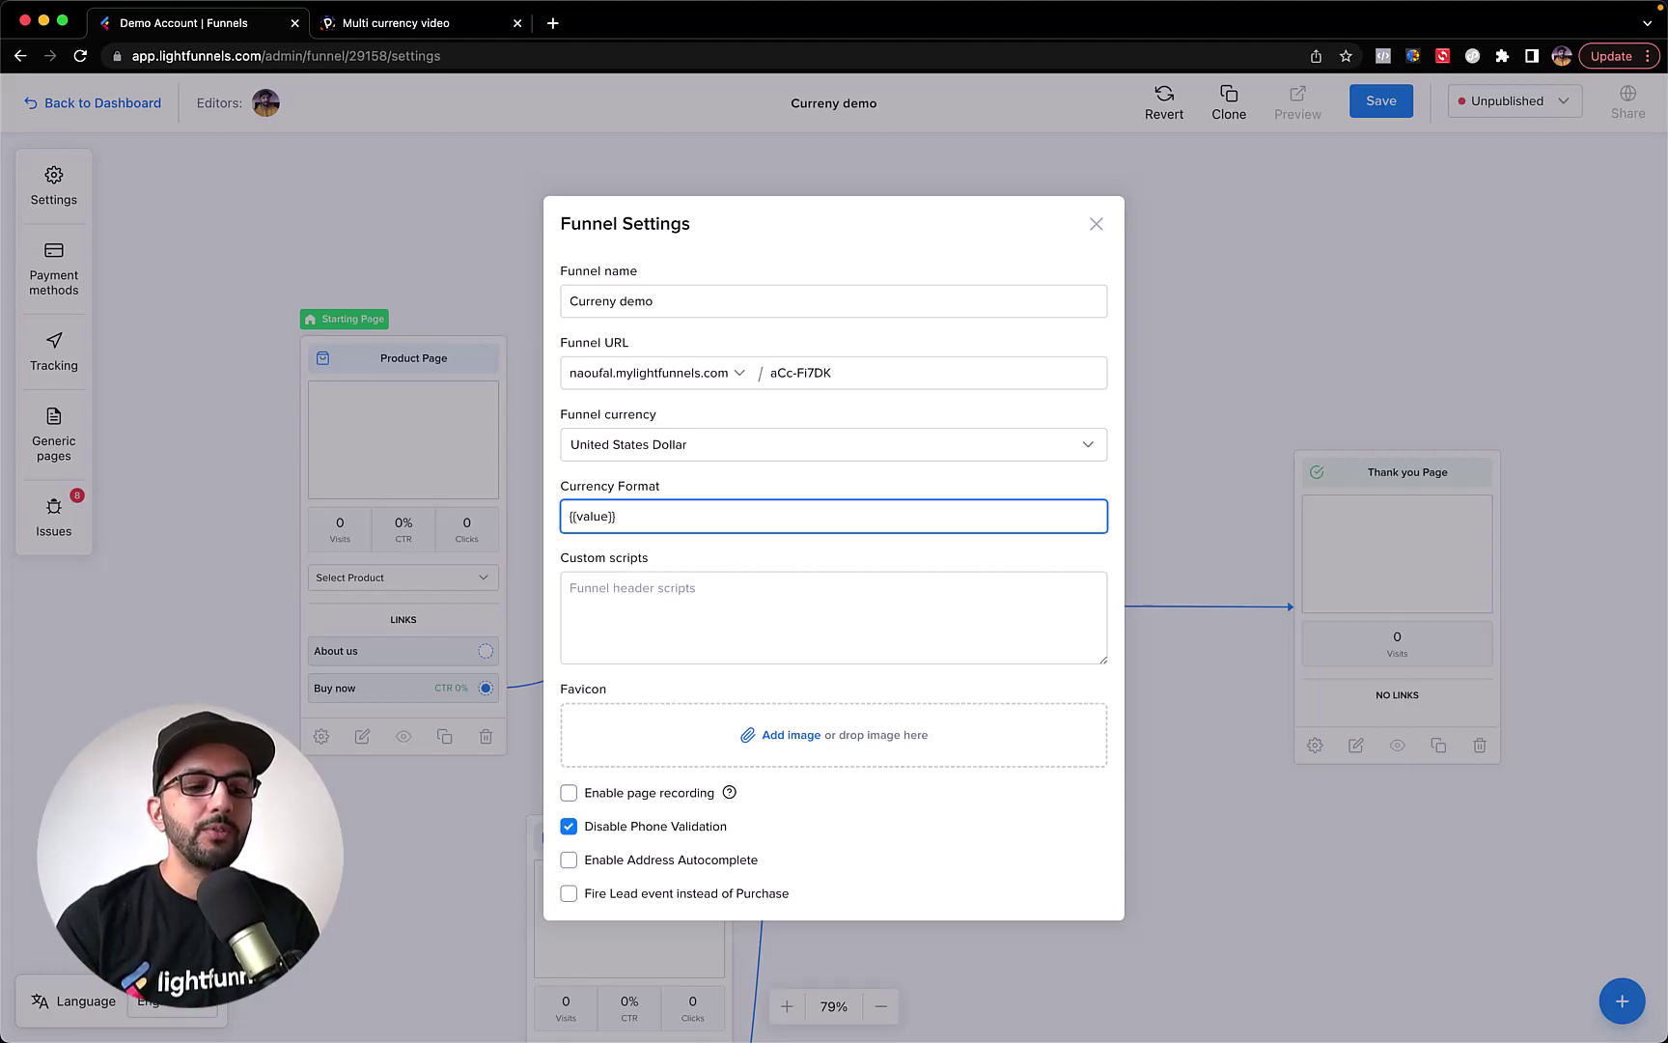
{"action": "type", "text": "$"}
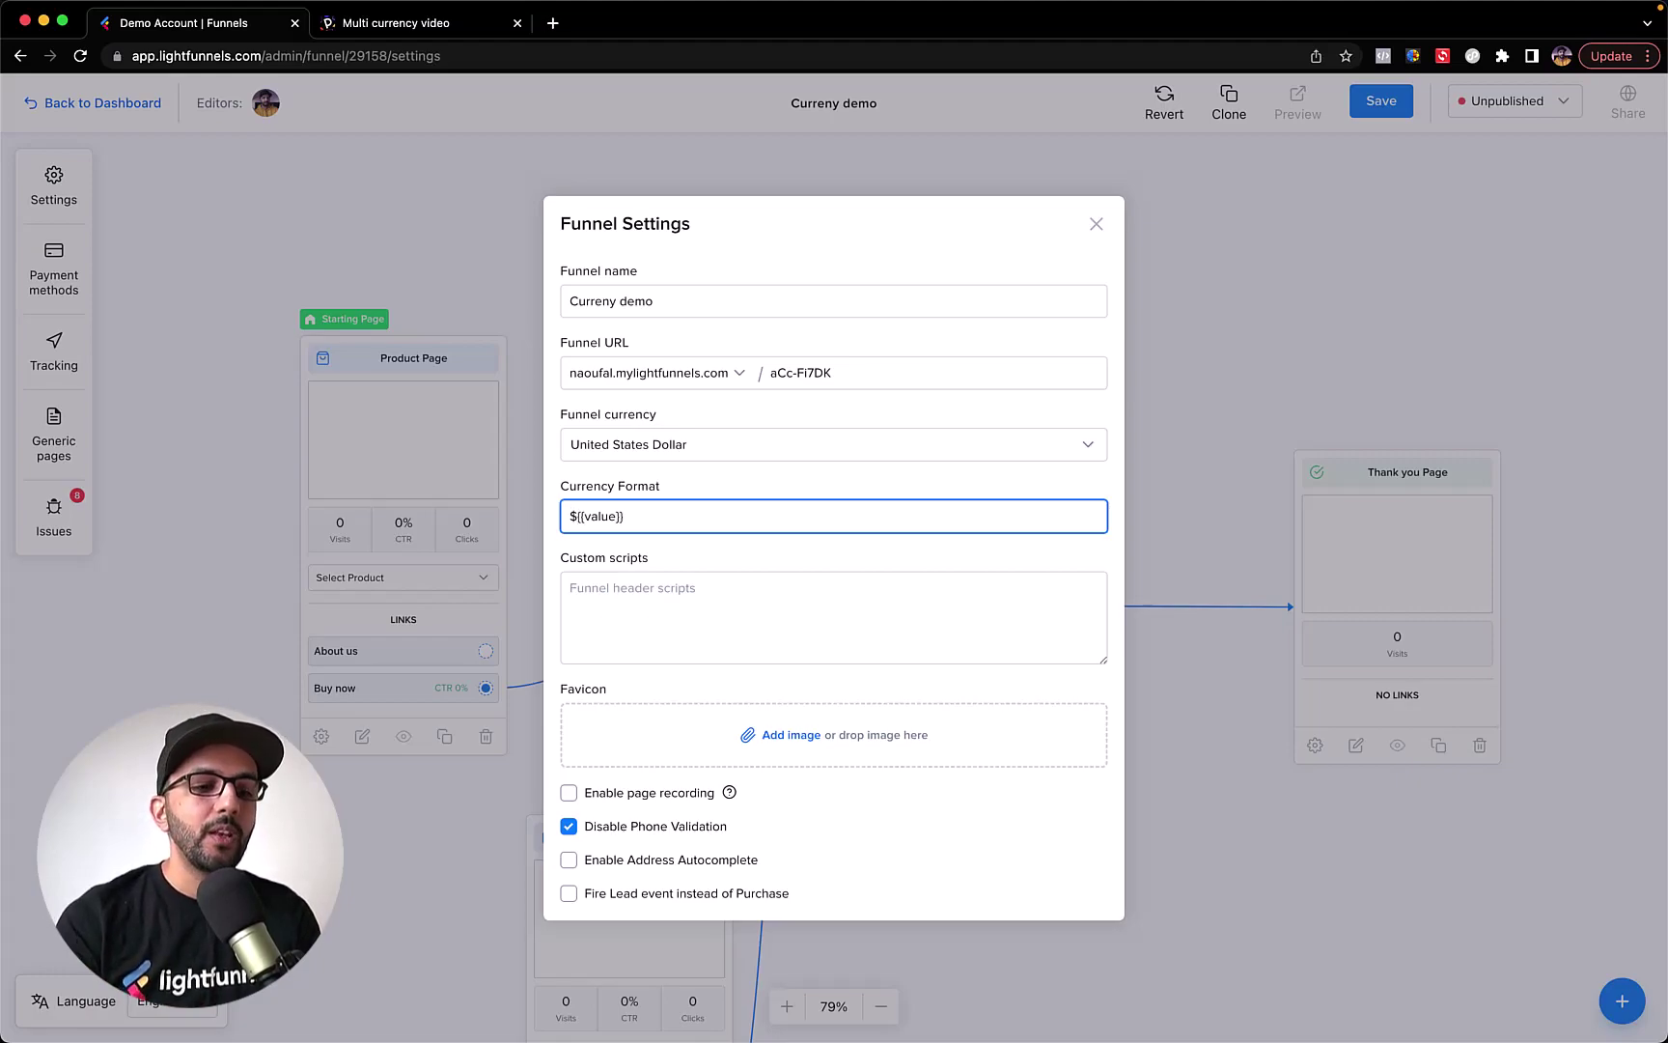
{"action": "key", "text": "BackSpace"}
{"action": "left_click", "coordinate": [615, 517]}
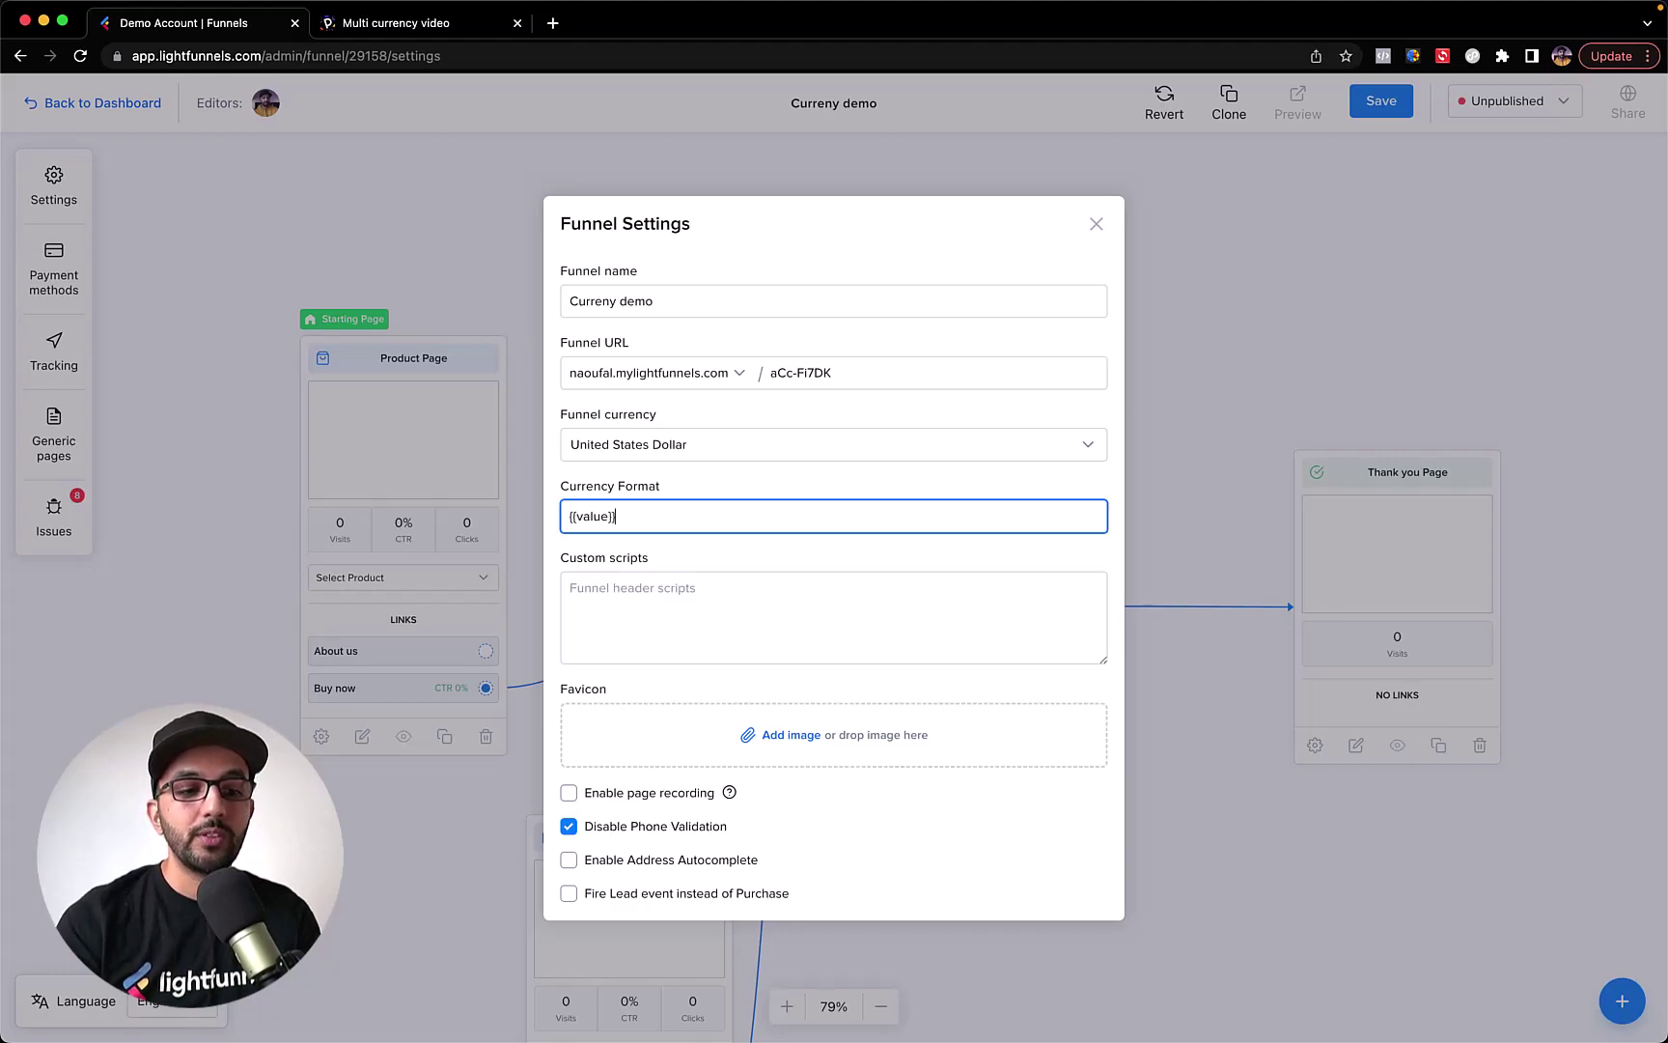
{"action": "type", "text": "USD"}
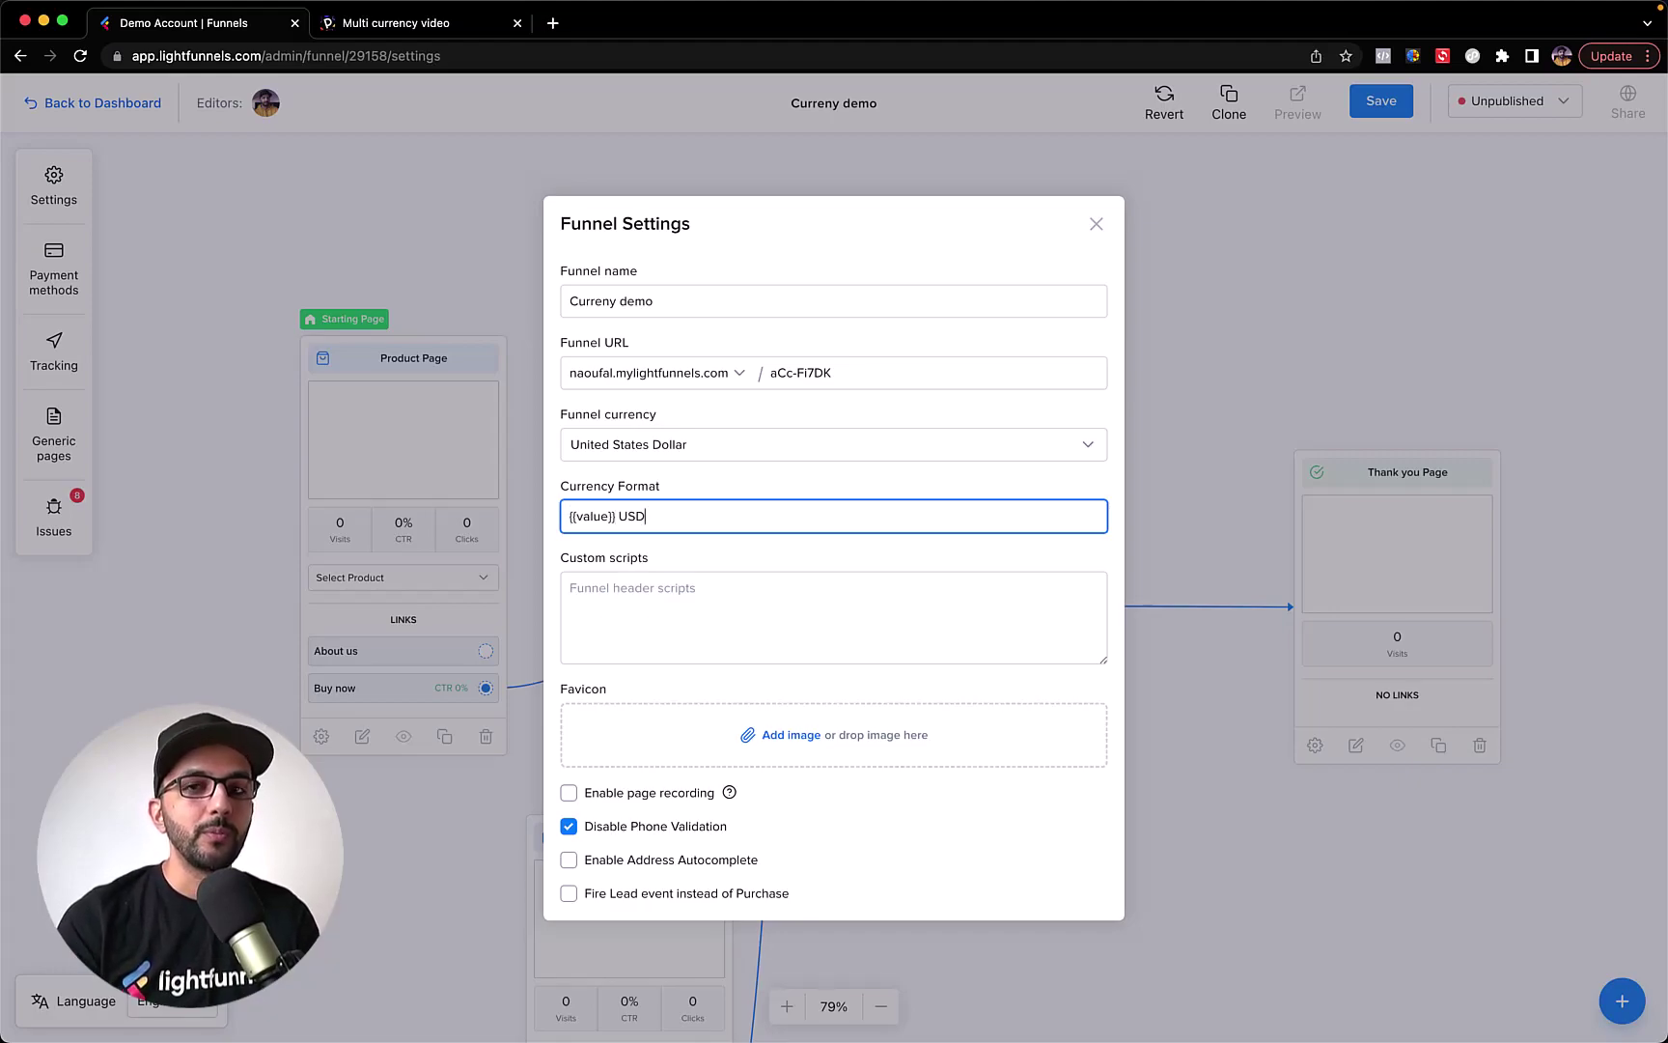
{"action": "key", "text": "super+a"}
{"action": "key", "text": "BackSpace"}
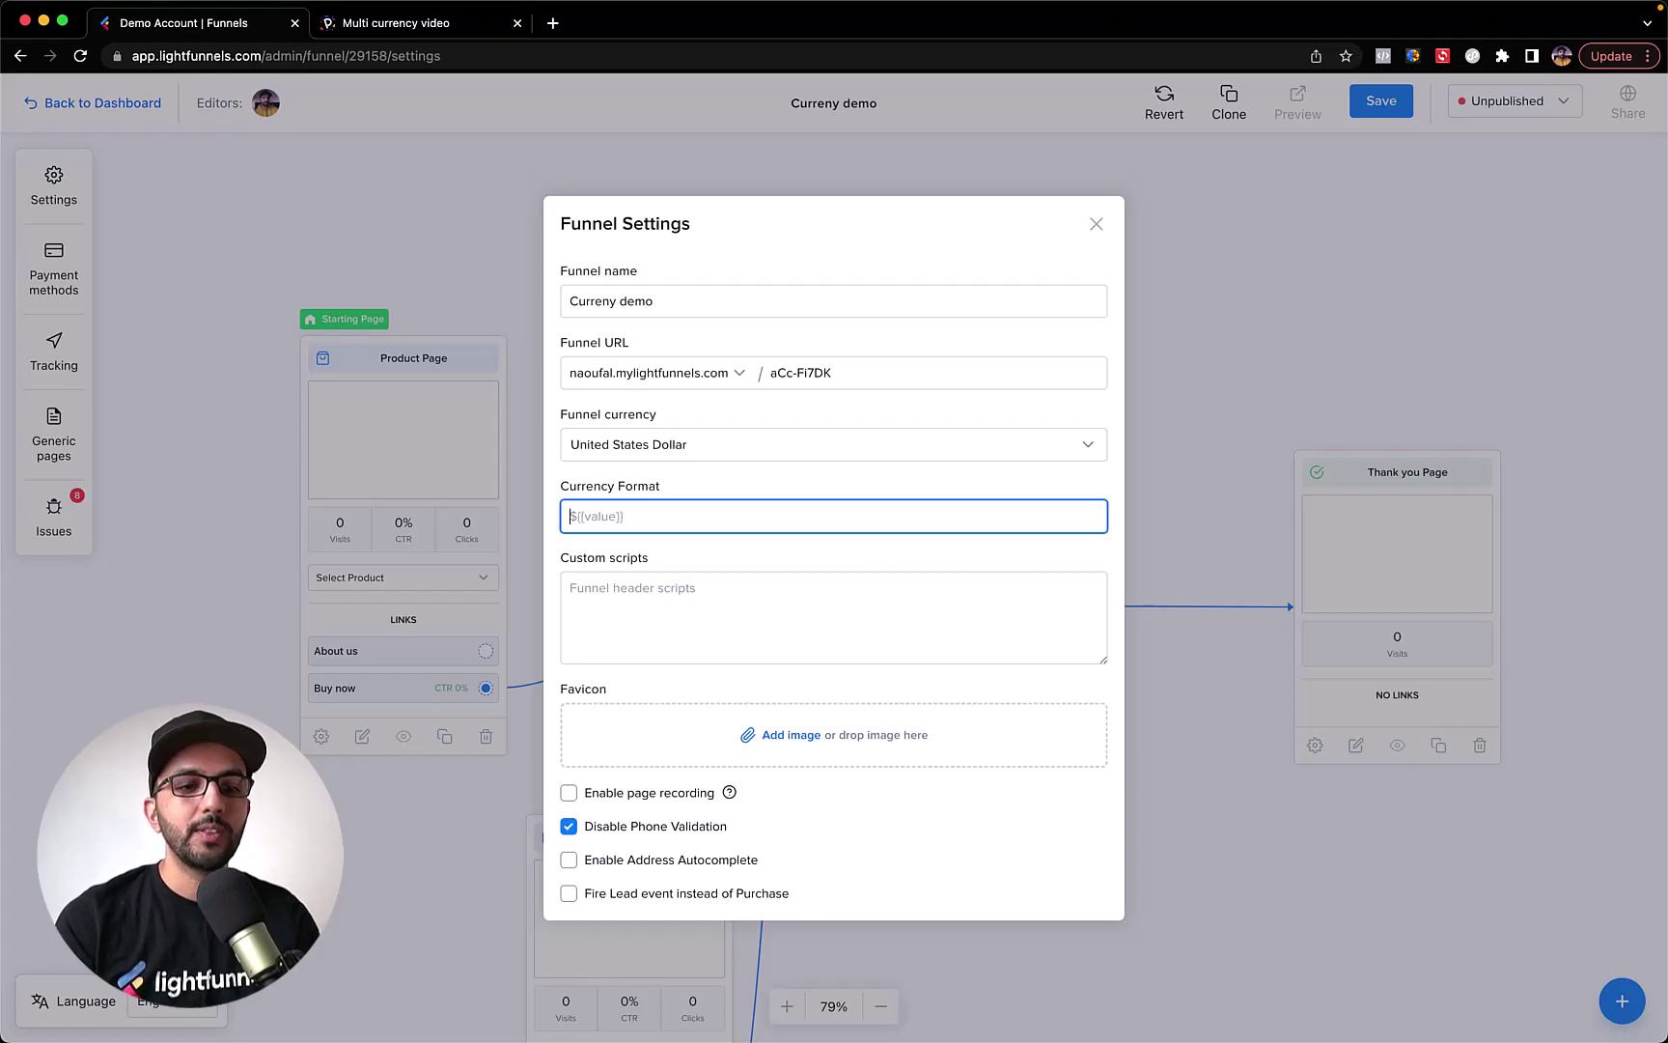
{"action": "left_click", "coordinate": [655, 541]}
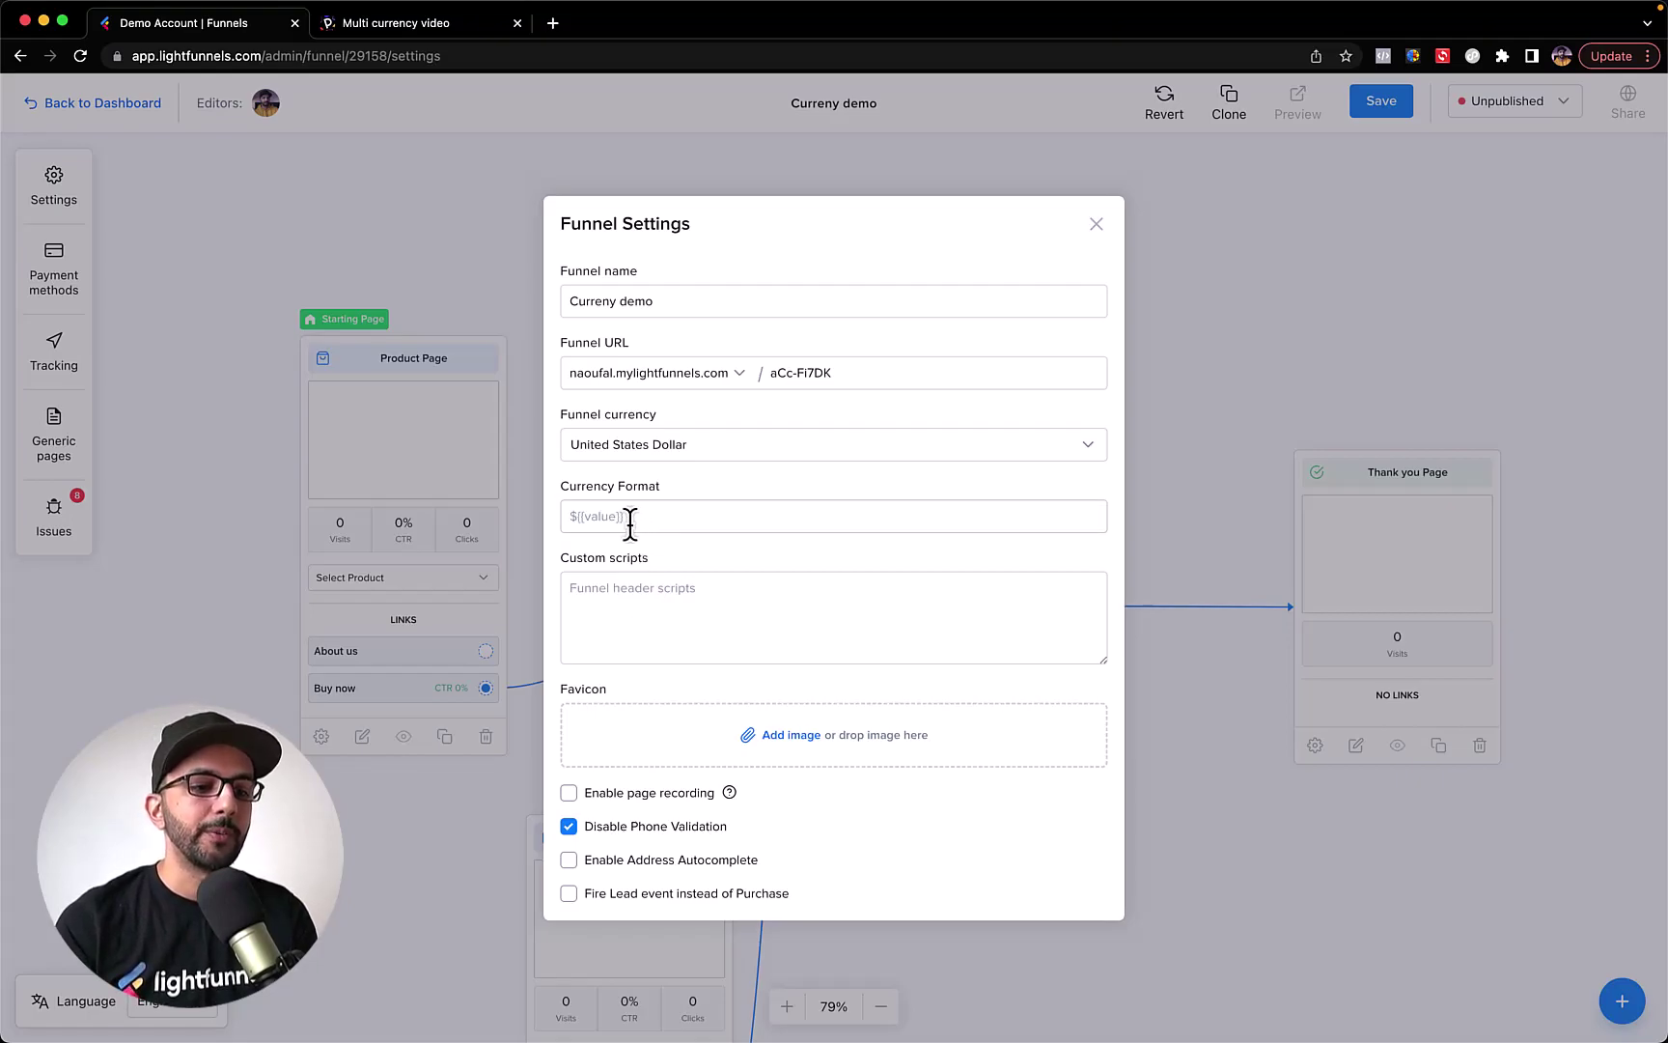
{"action": "left_click", "coordinate": [238, 507]}
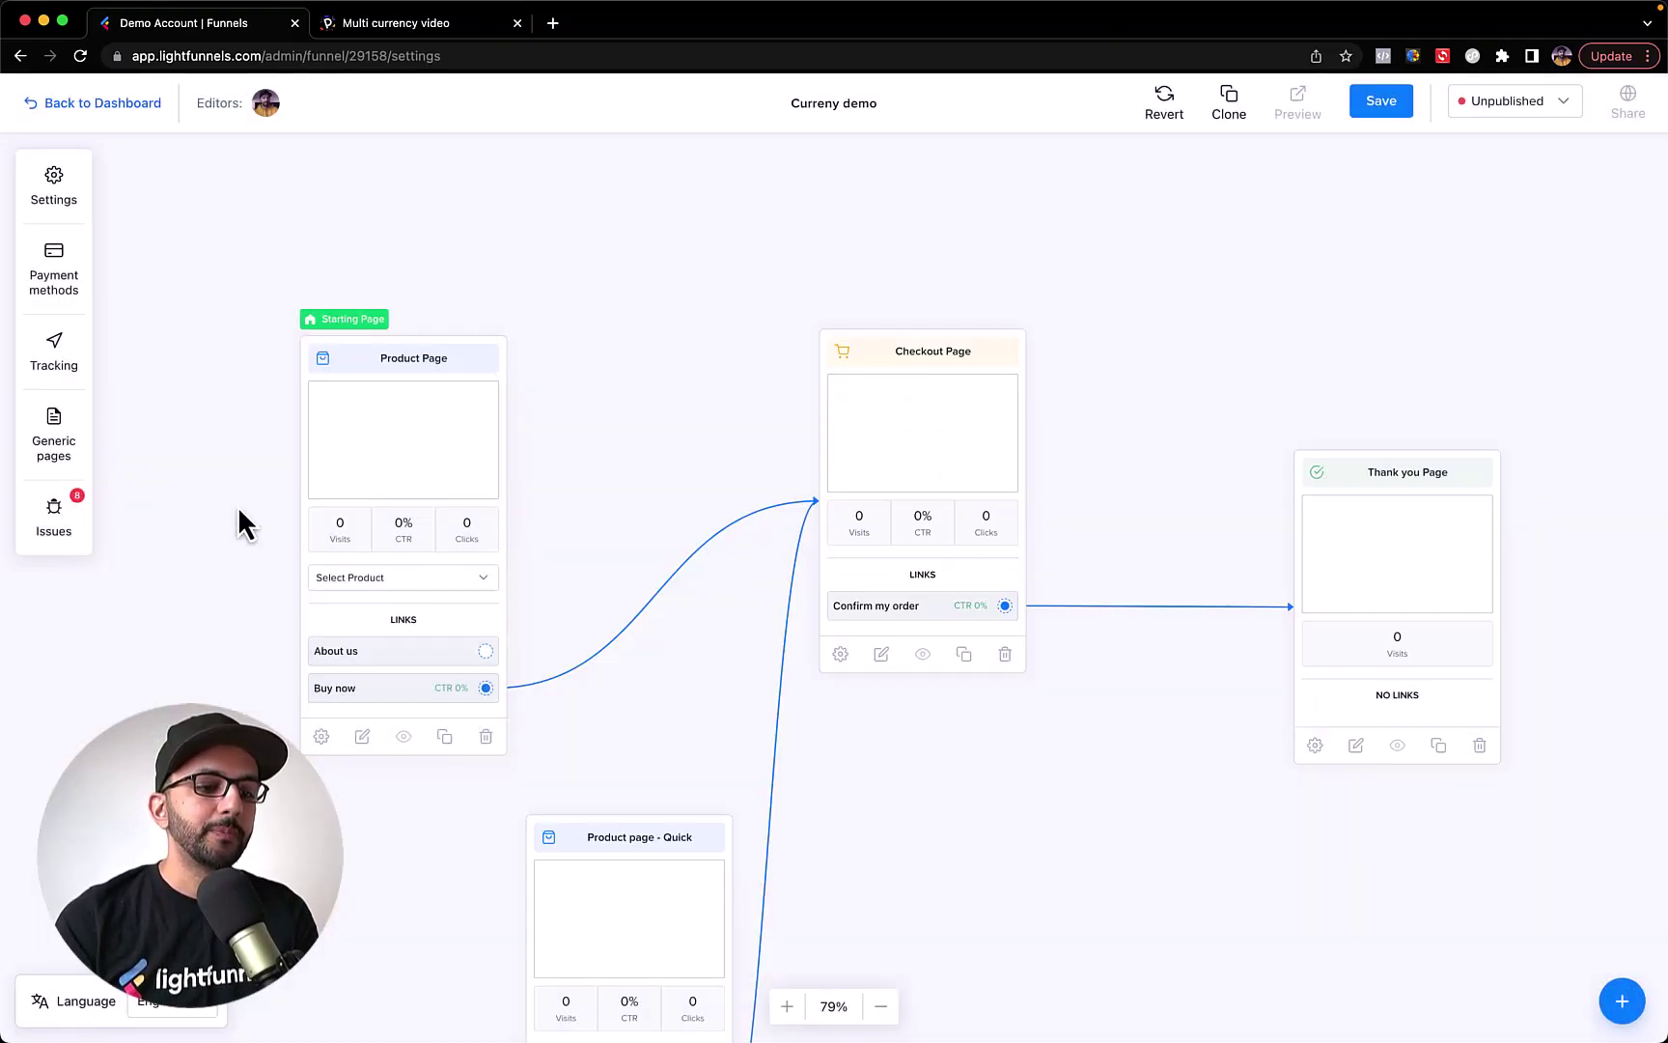
Assign Demo Product ($25.00) to the Product Page, save the page and return to the funnel map
{"action": "left_click", "coordinate": [357, 578]}
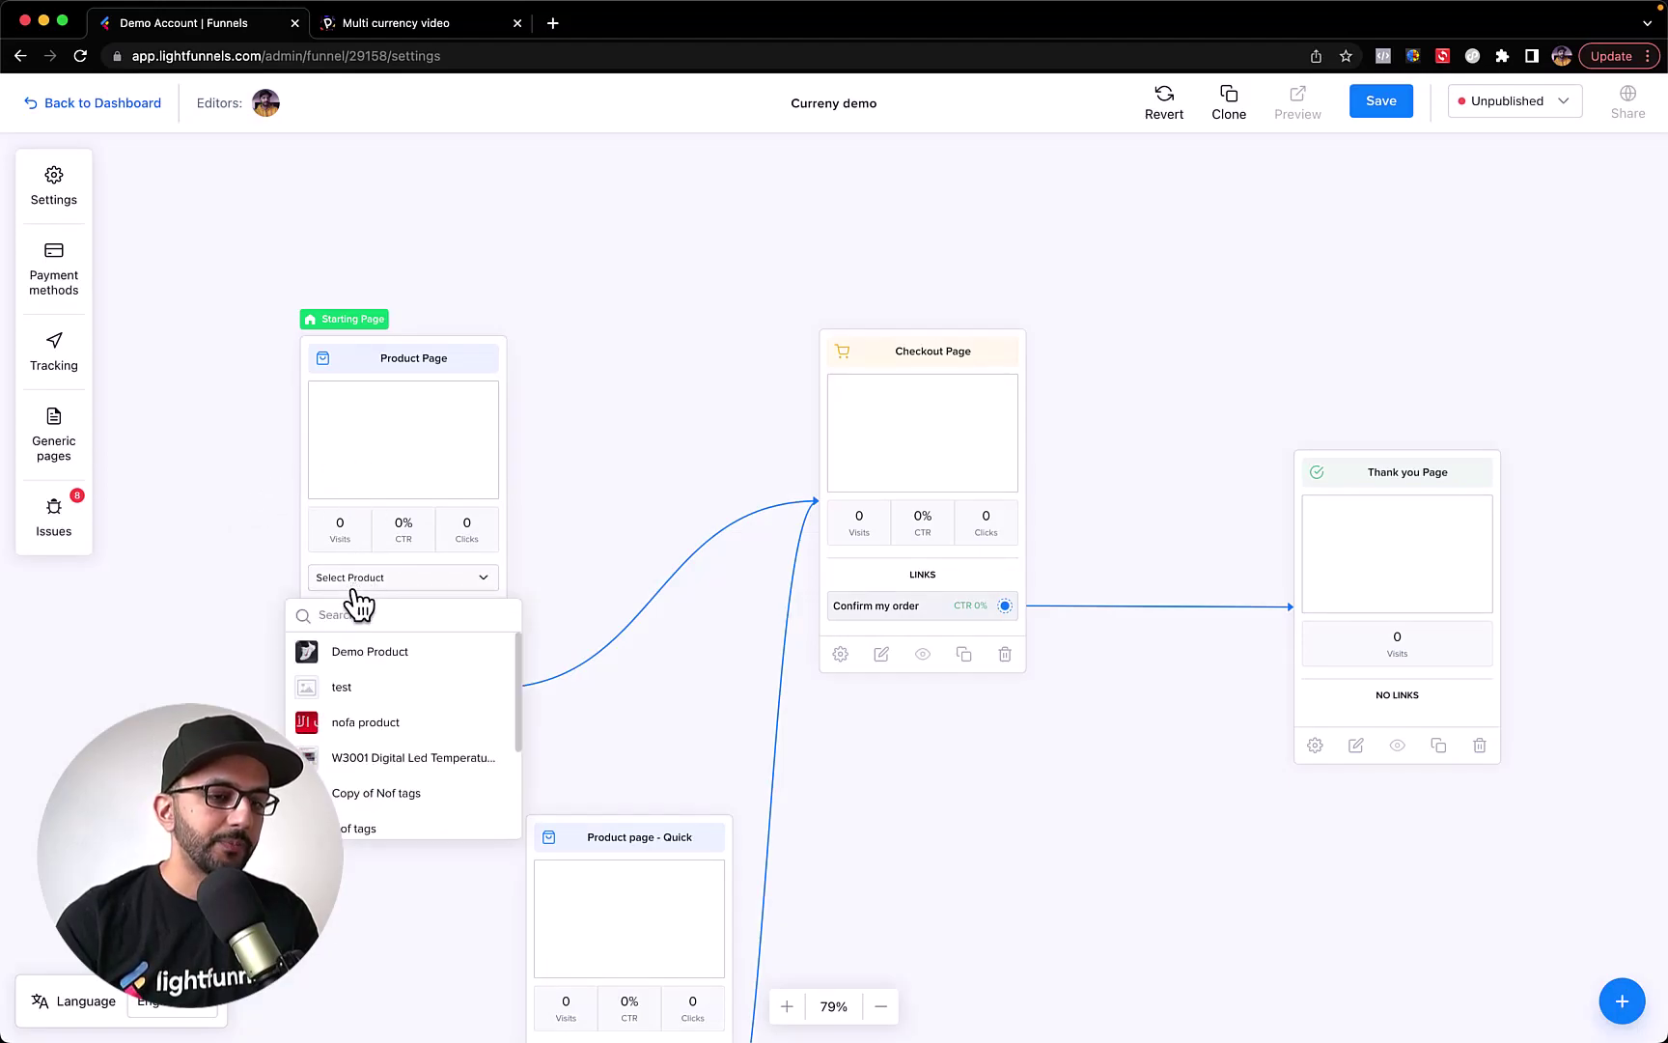
{"action": "left_click", "coordinate": [345, 653]}
{"action": "left_click", "coordinate": [398, 476]}
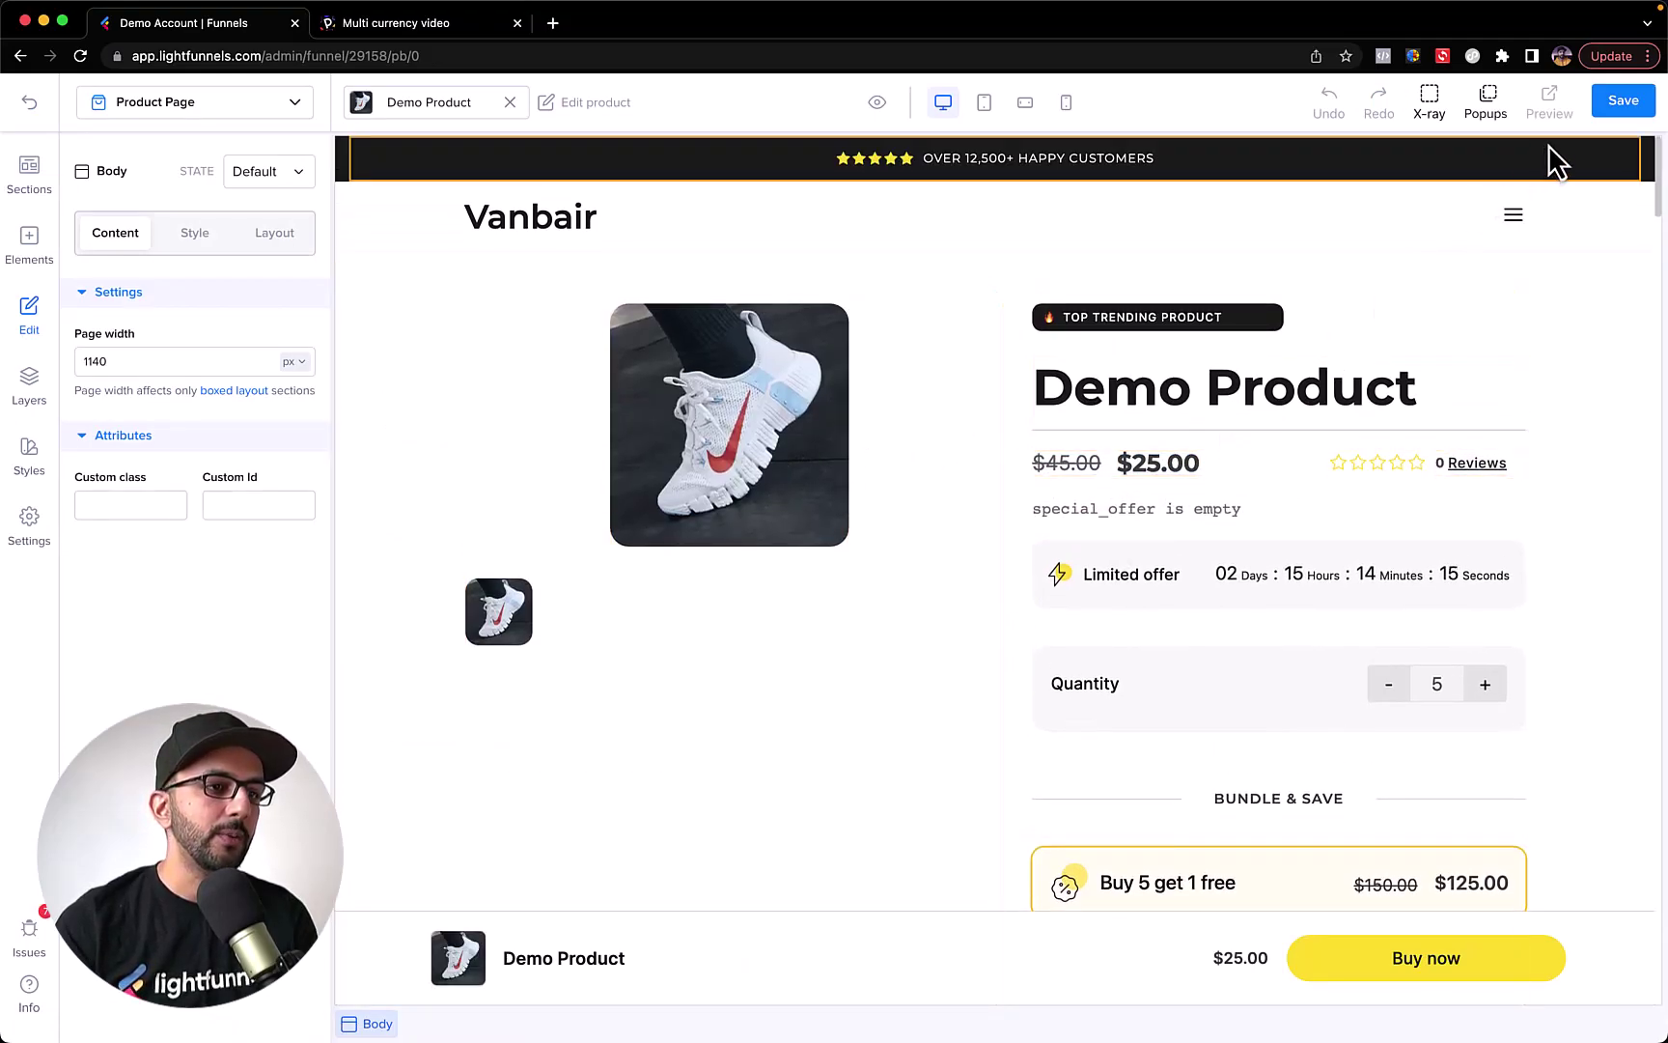
{"action": "left_click", "coordinate": [1623, 100]}
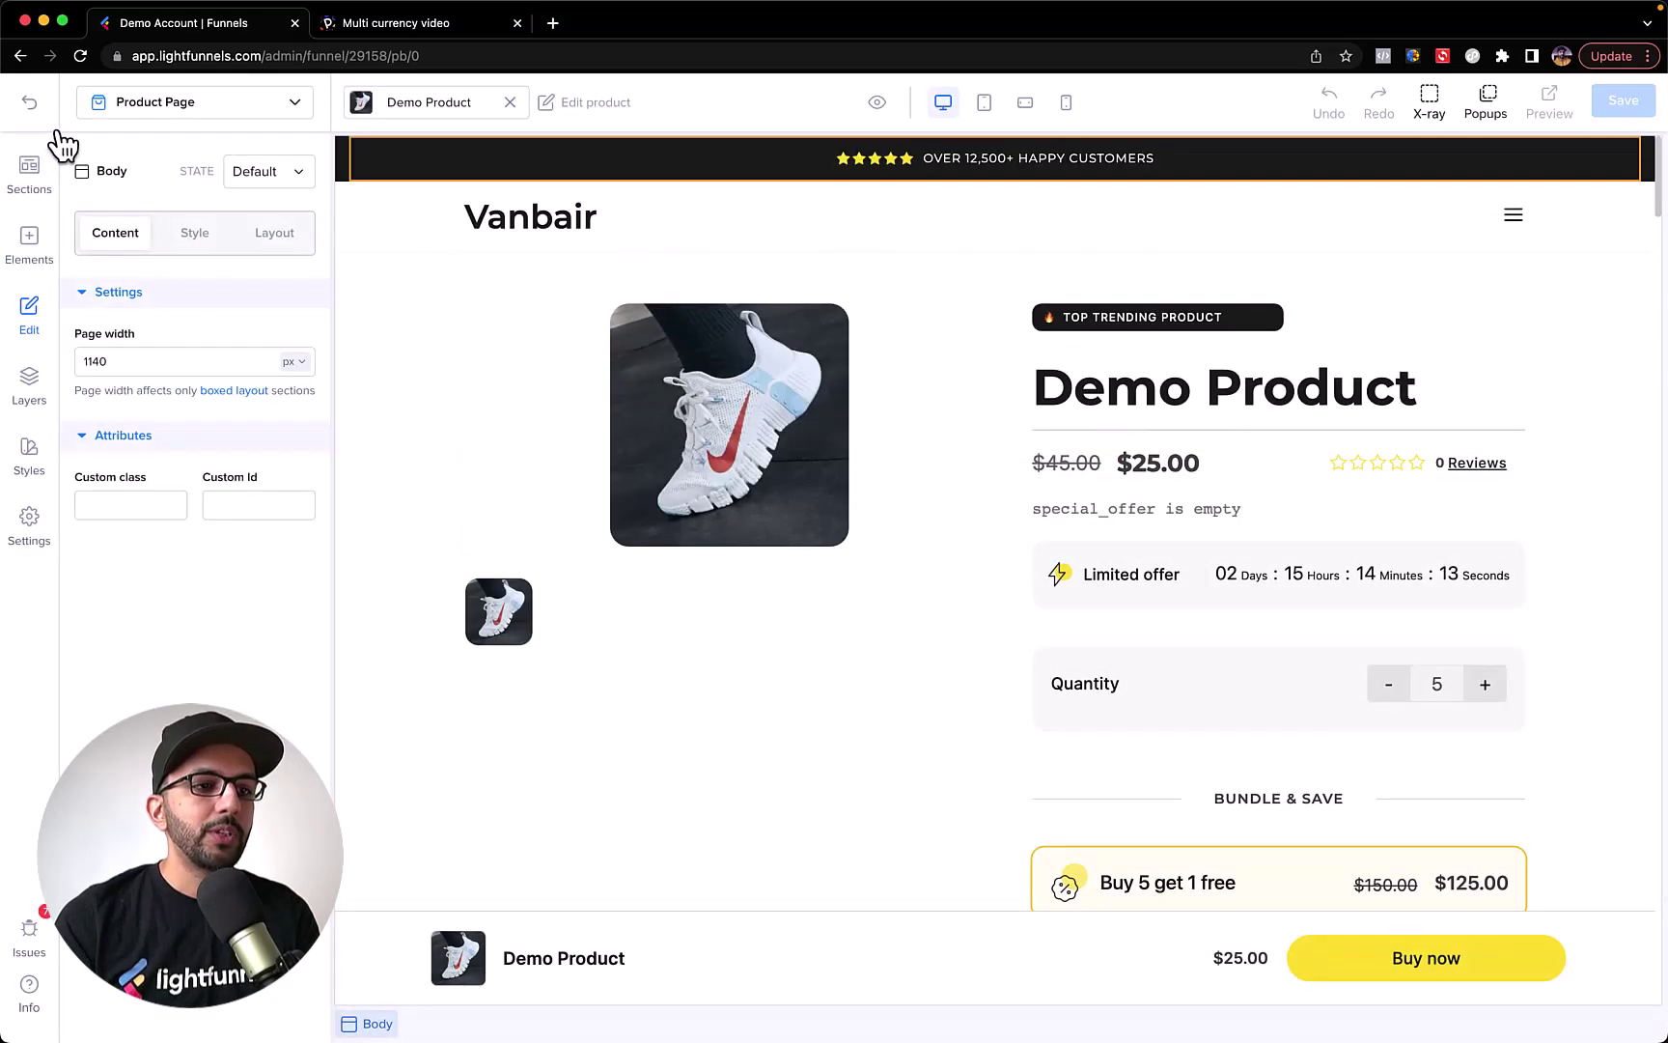
{"action": "left_click", "coordinate": [42, 110]}
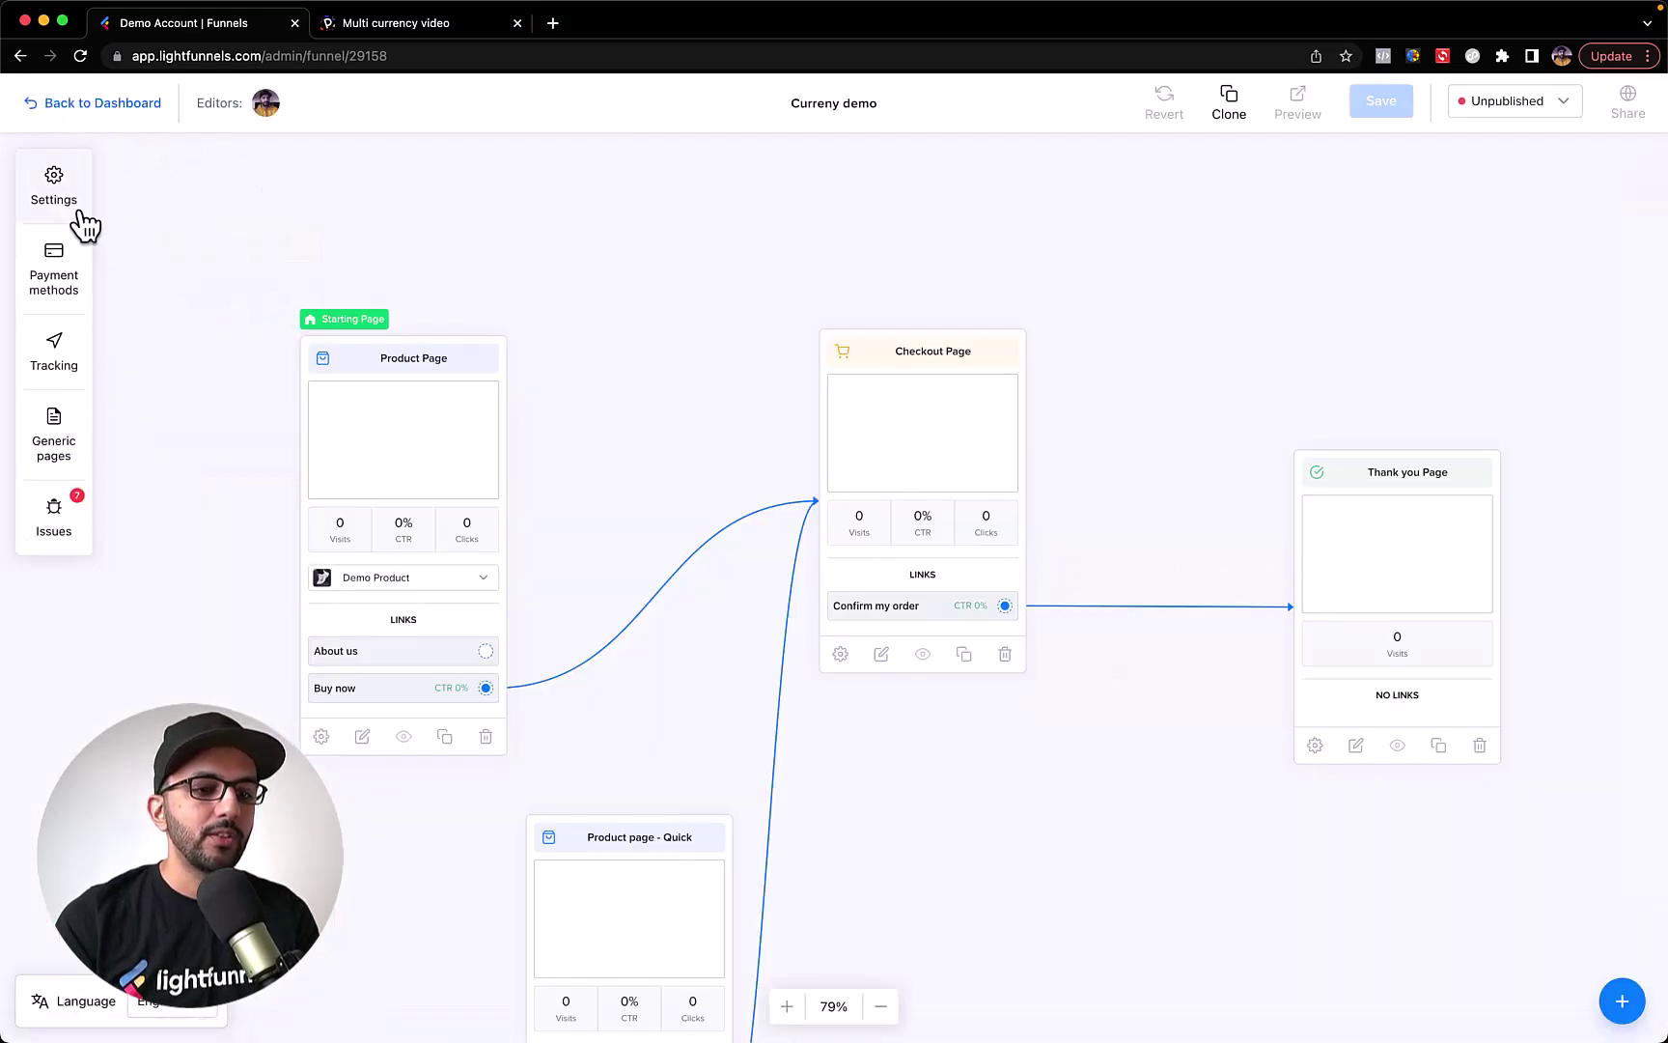
Change the funnel currency to Euro in Funnel Settings by searching 'euro'
{"action": "left_click", "coordinate": [54, 191]}
{"action": "left_click", "coordinate": [639, 446]}
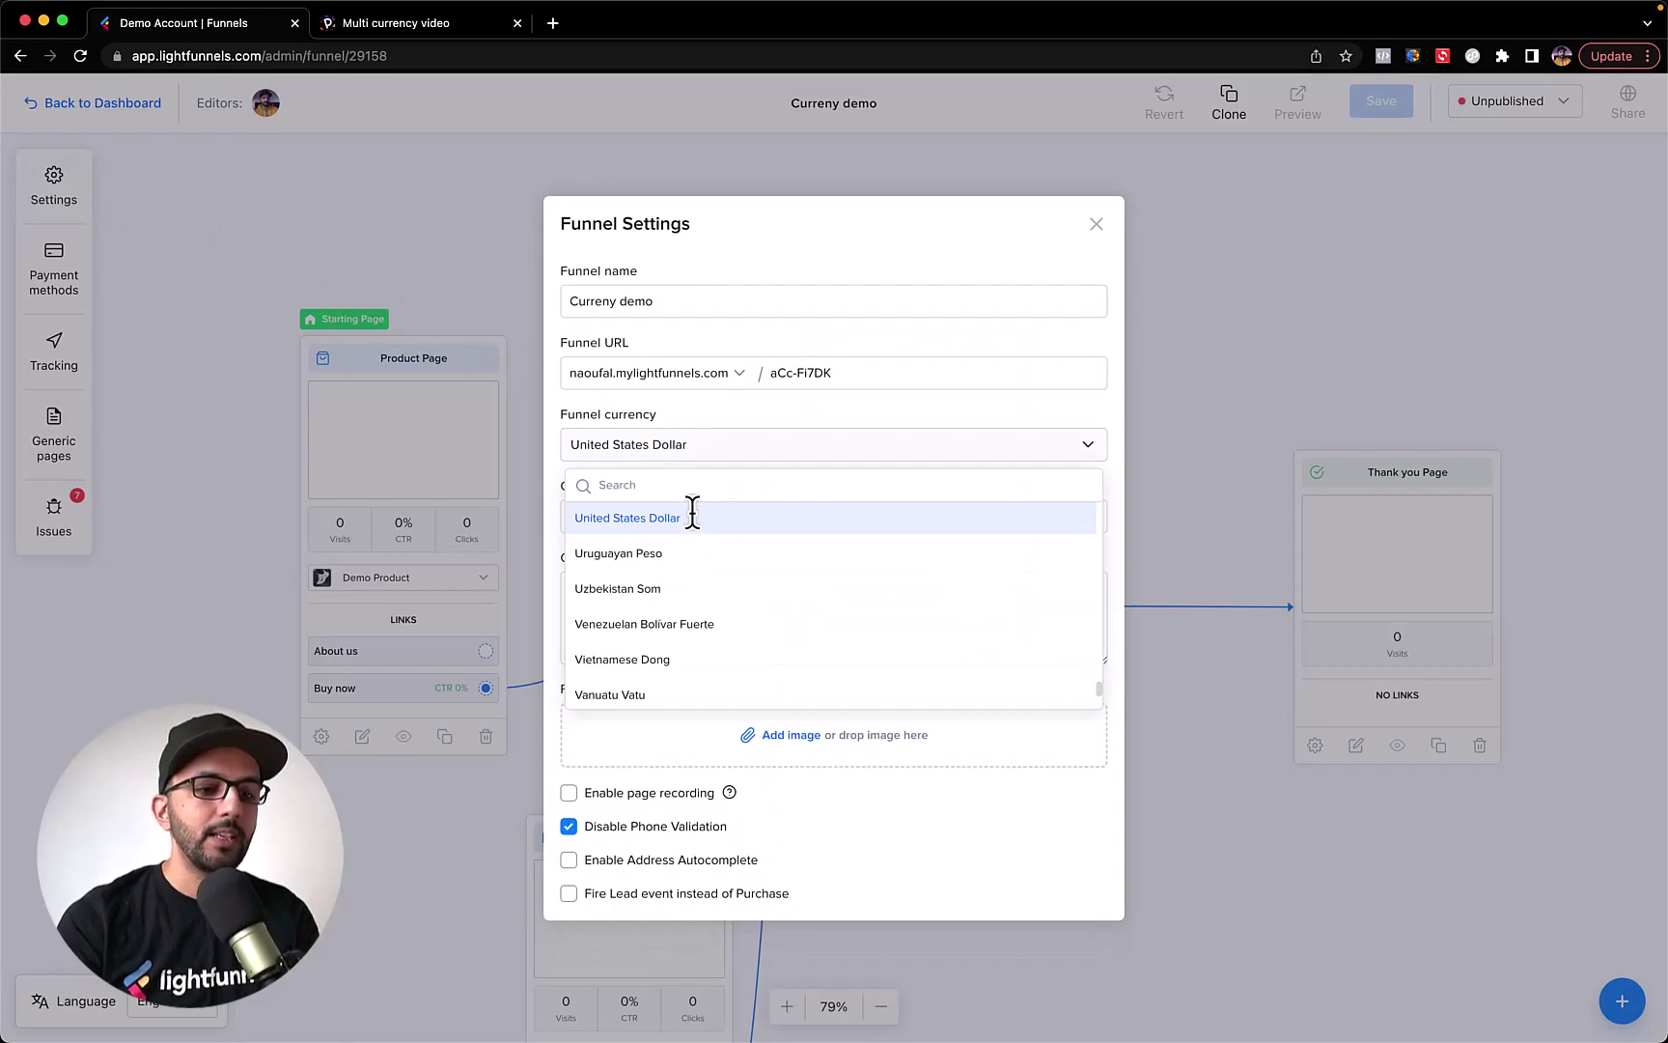
{"action": "type", "text": "euro"}
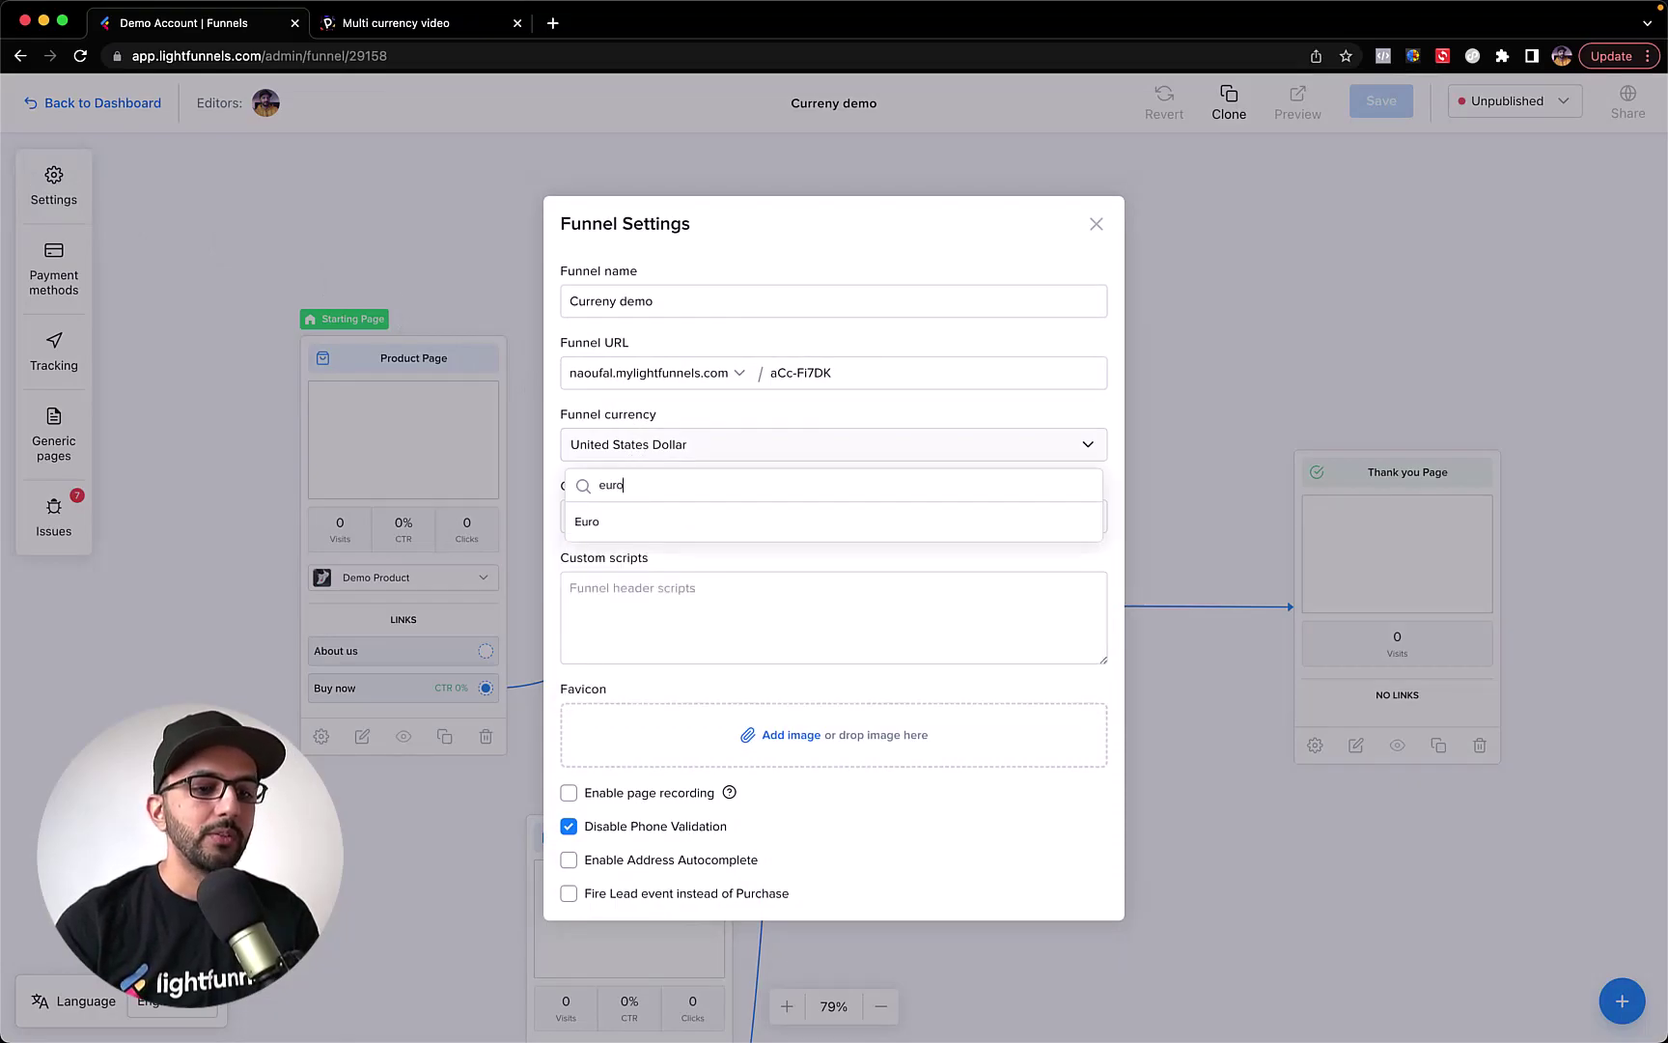
{"action": "left_click", "coordinate": [684, 526]}
{"action": "left_click", "coordinate": [1334, 388]}
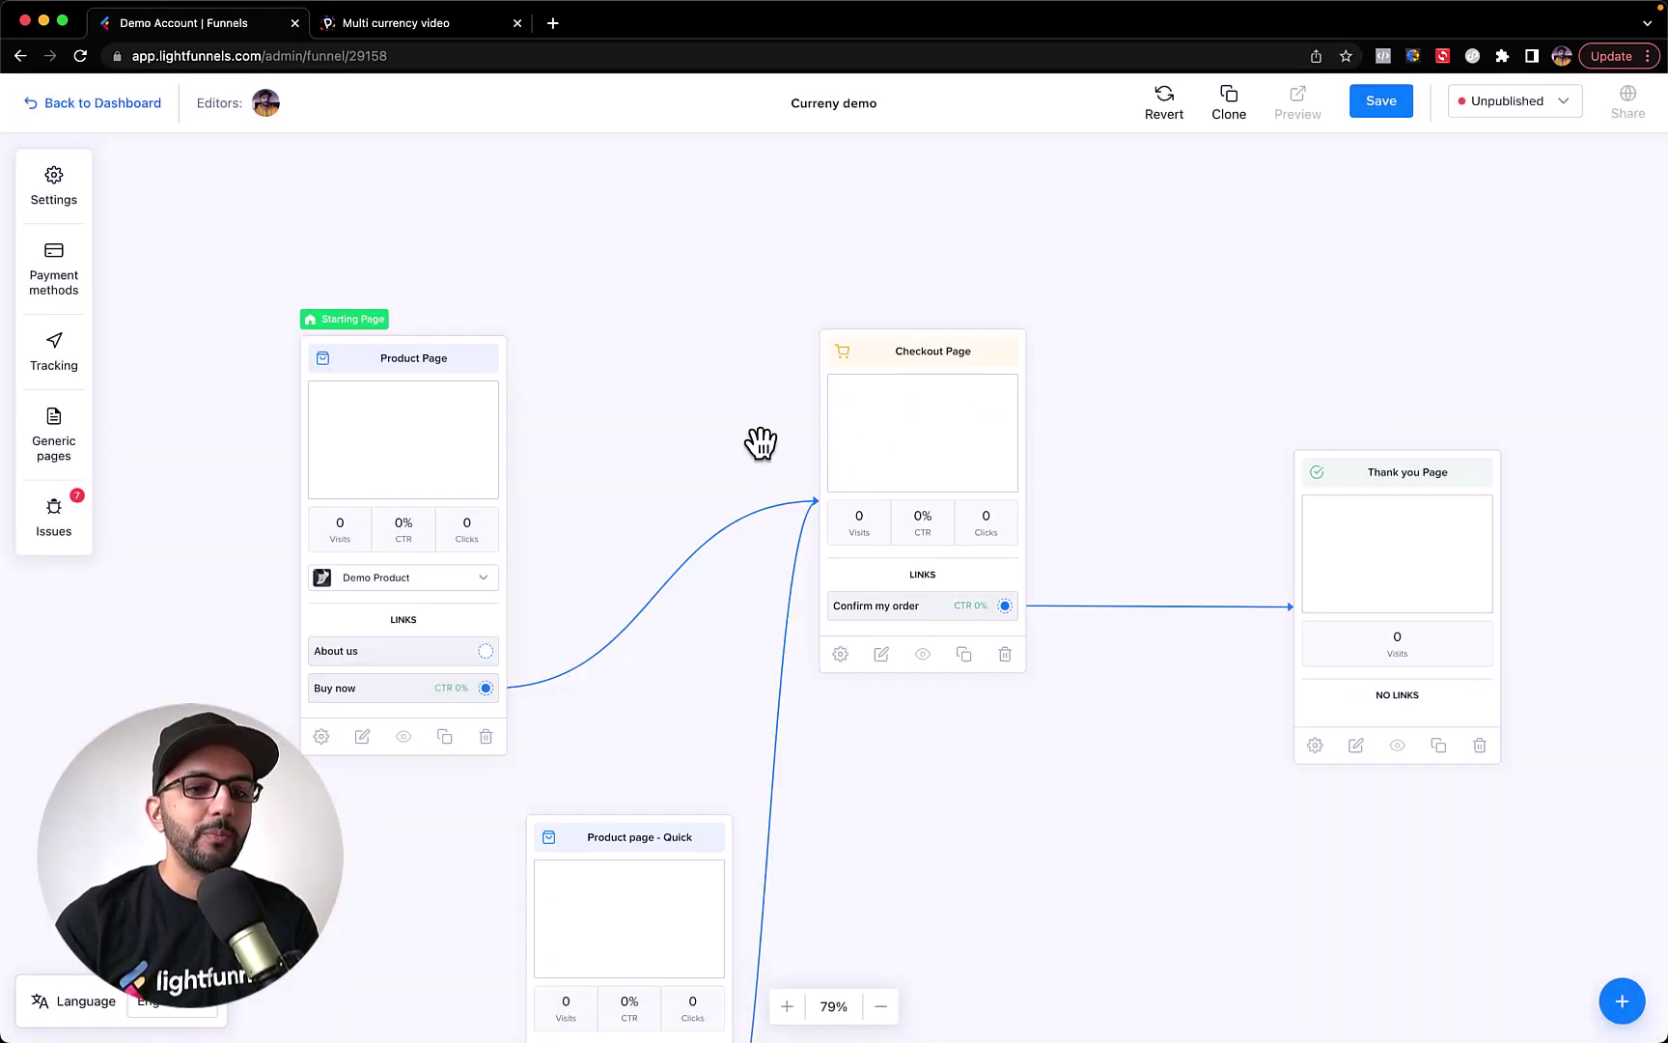
Check the Product Page, then save the funnel changes
{"action": "left_click", "coordinate": [483, 439]}
{"action": "left_click", "coordinate": [28, 106]}
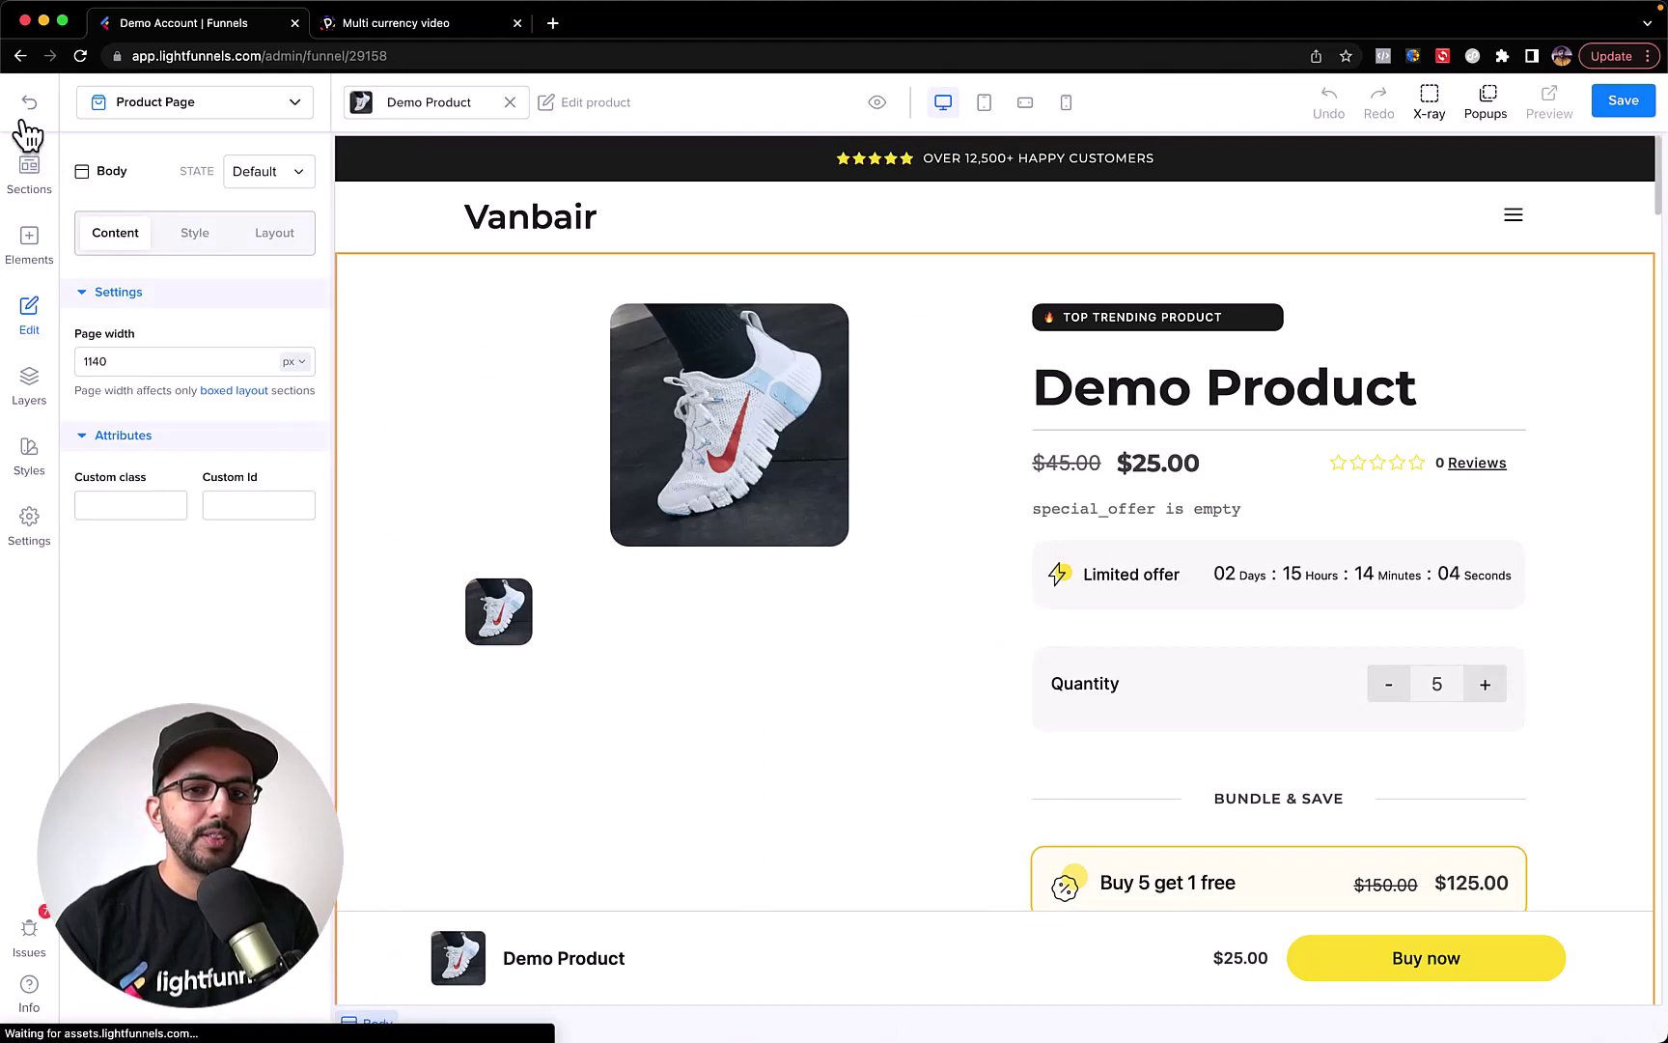
{"action": "left_click", "coordinate": [1378, 104]}
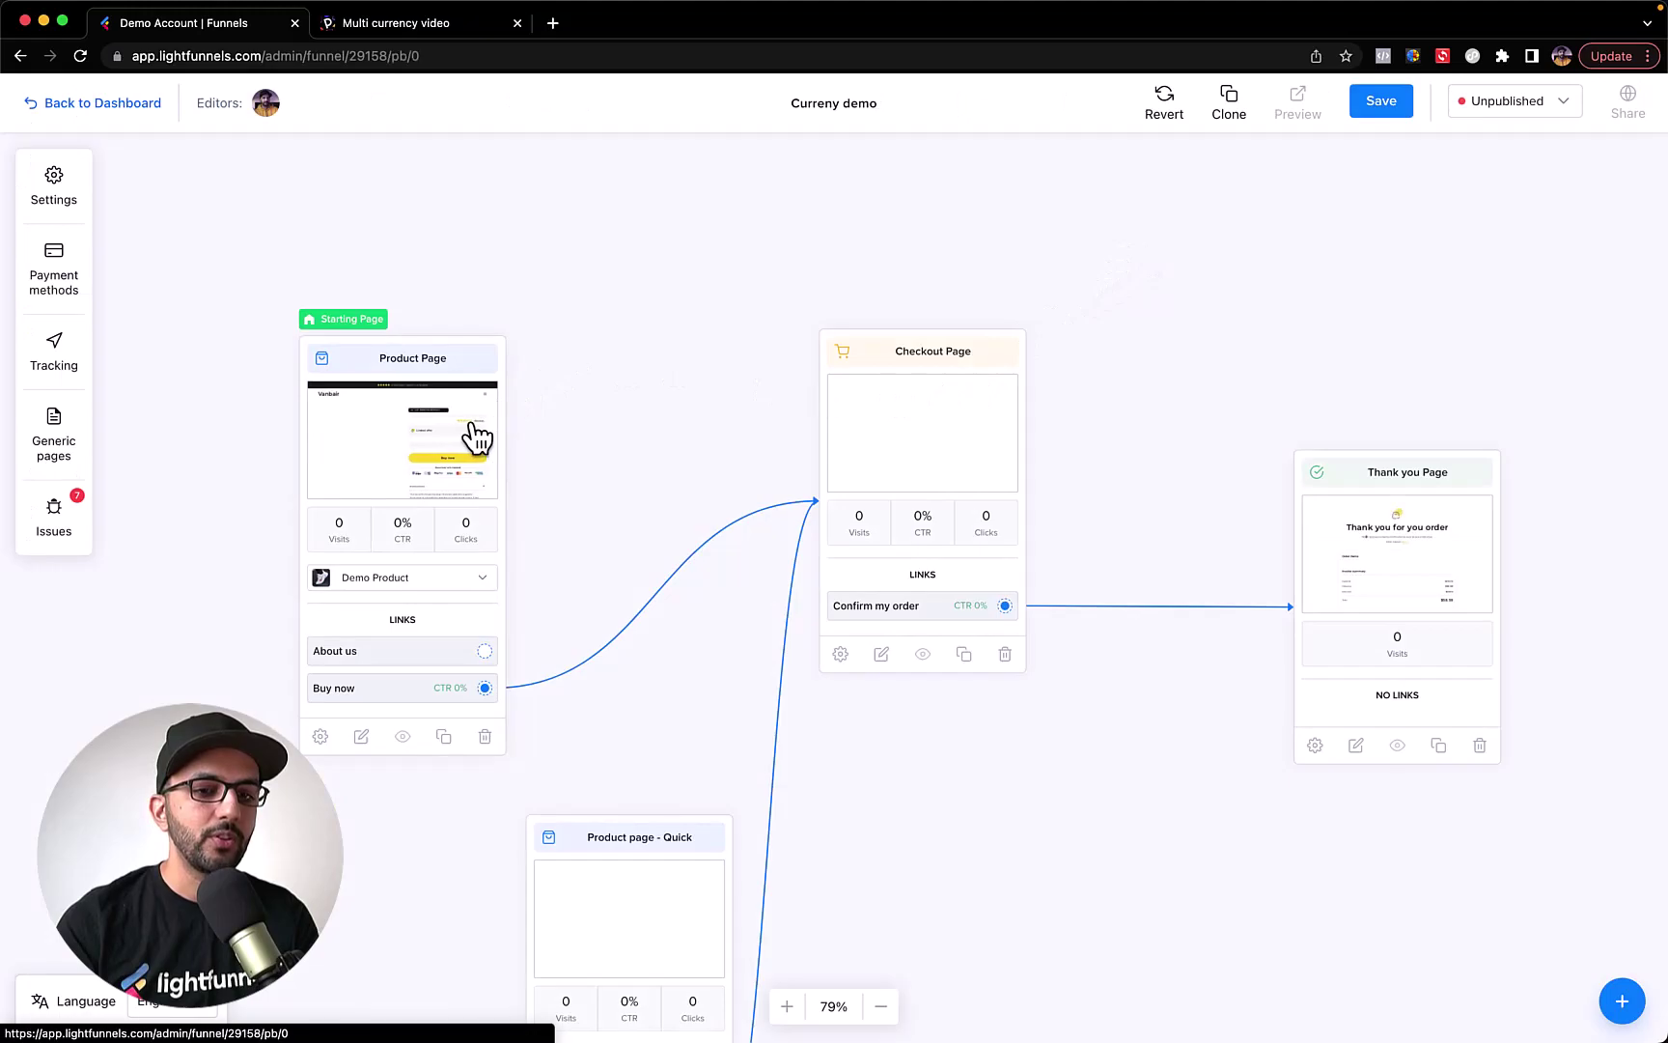
Open the Product Page to confirm Demo Product shows €25.00, then return to the Pitch deck
{"action": "left_click", "coordinate": [478, 429]}
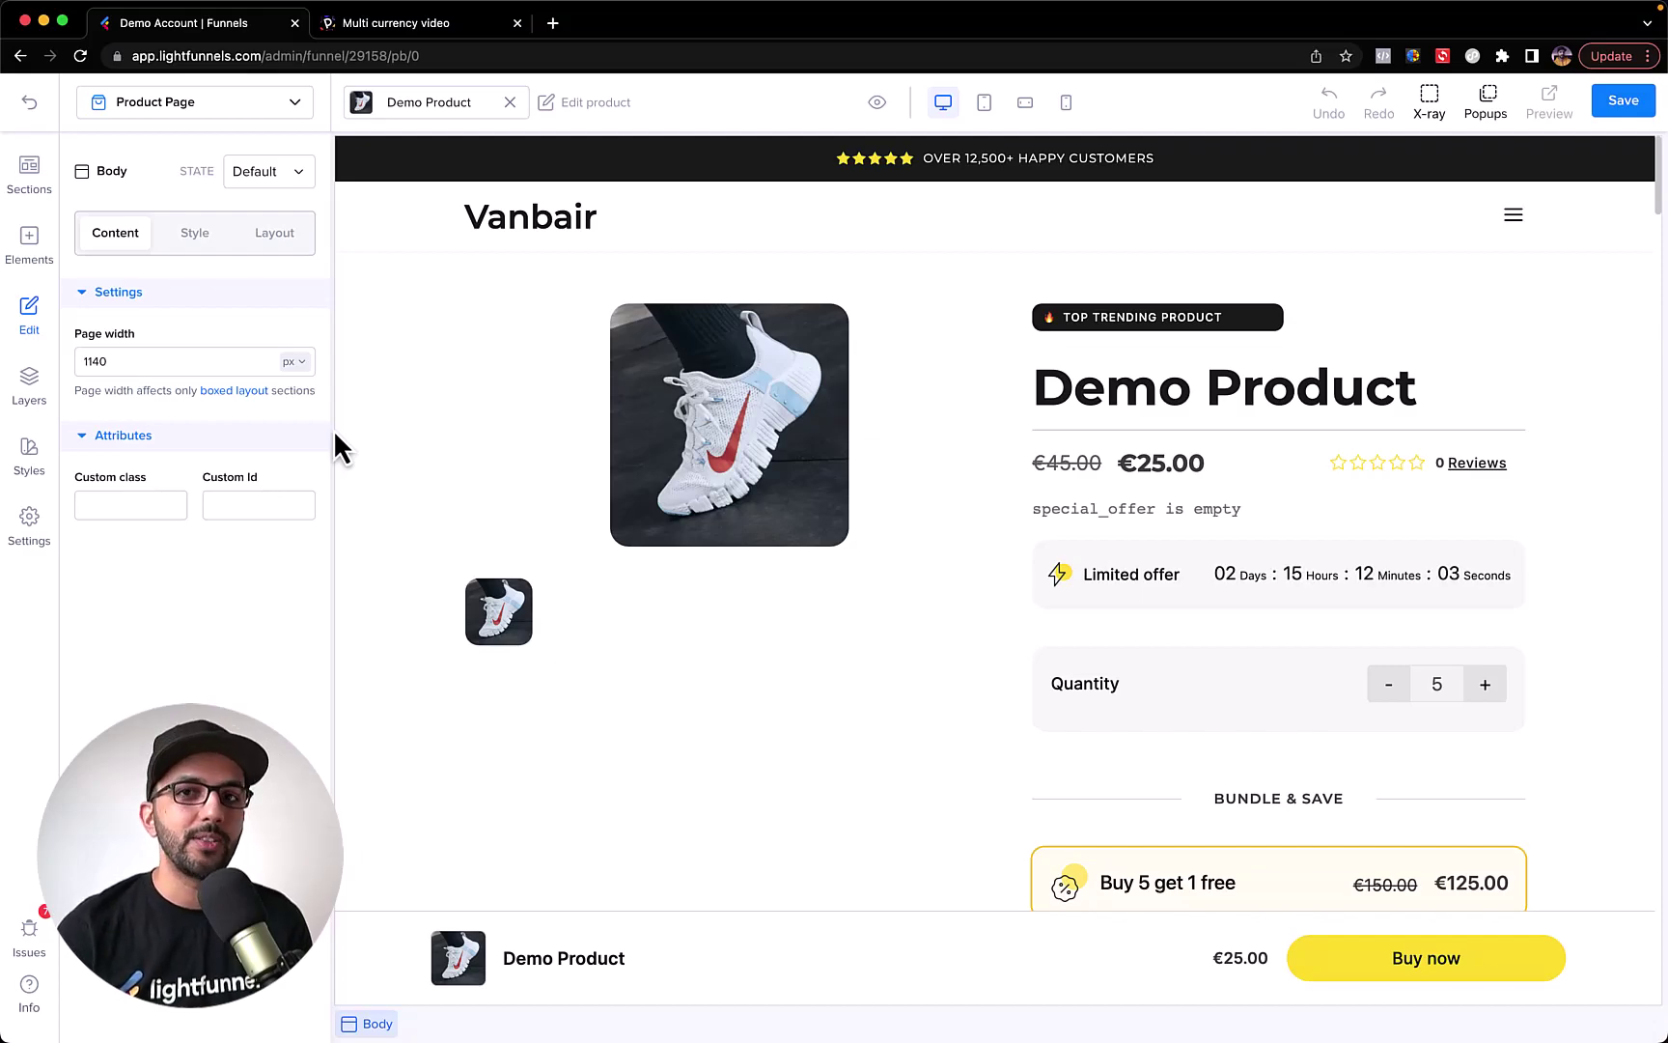
{"action": "key", "text": "ctrl+Tab"}
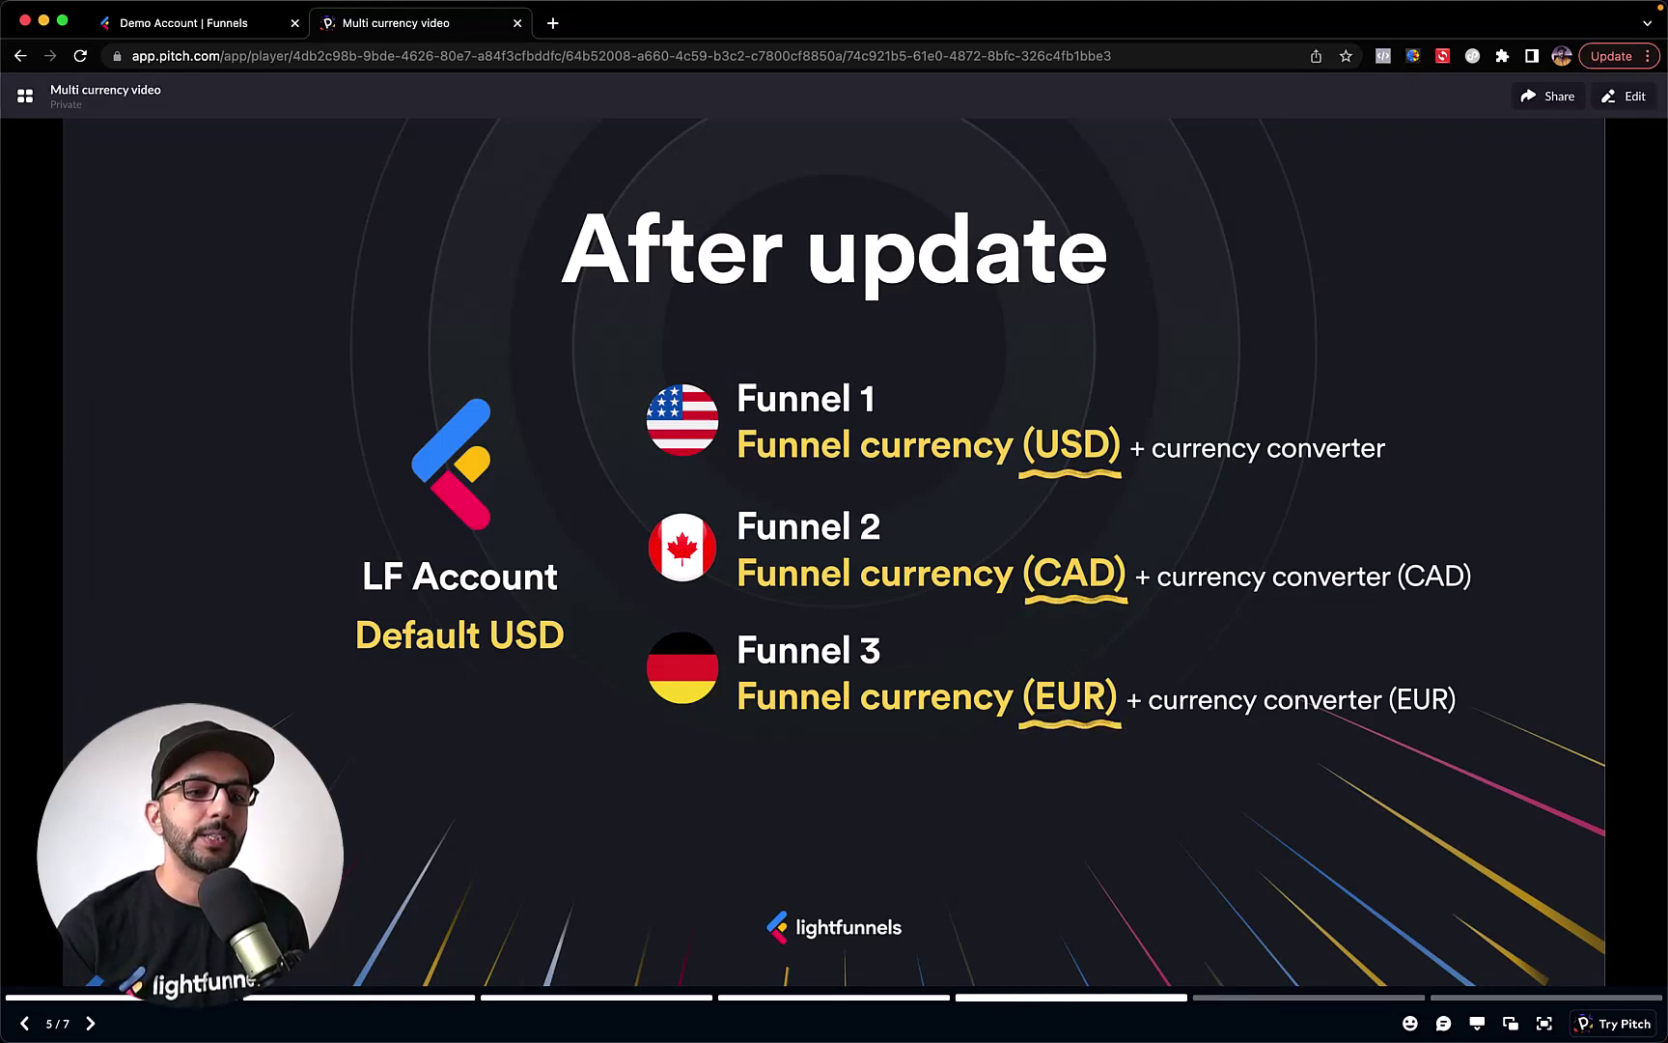
Advance the presentation to slide 6, 'Product Price'
{"action": "key", "text": "Right"}
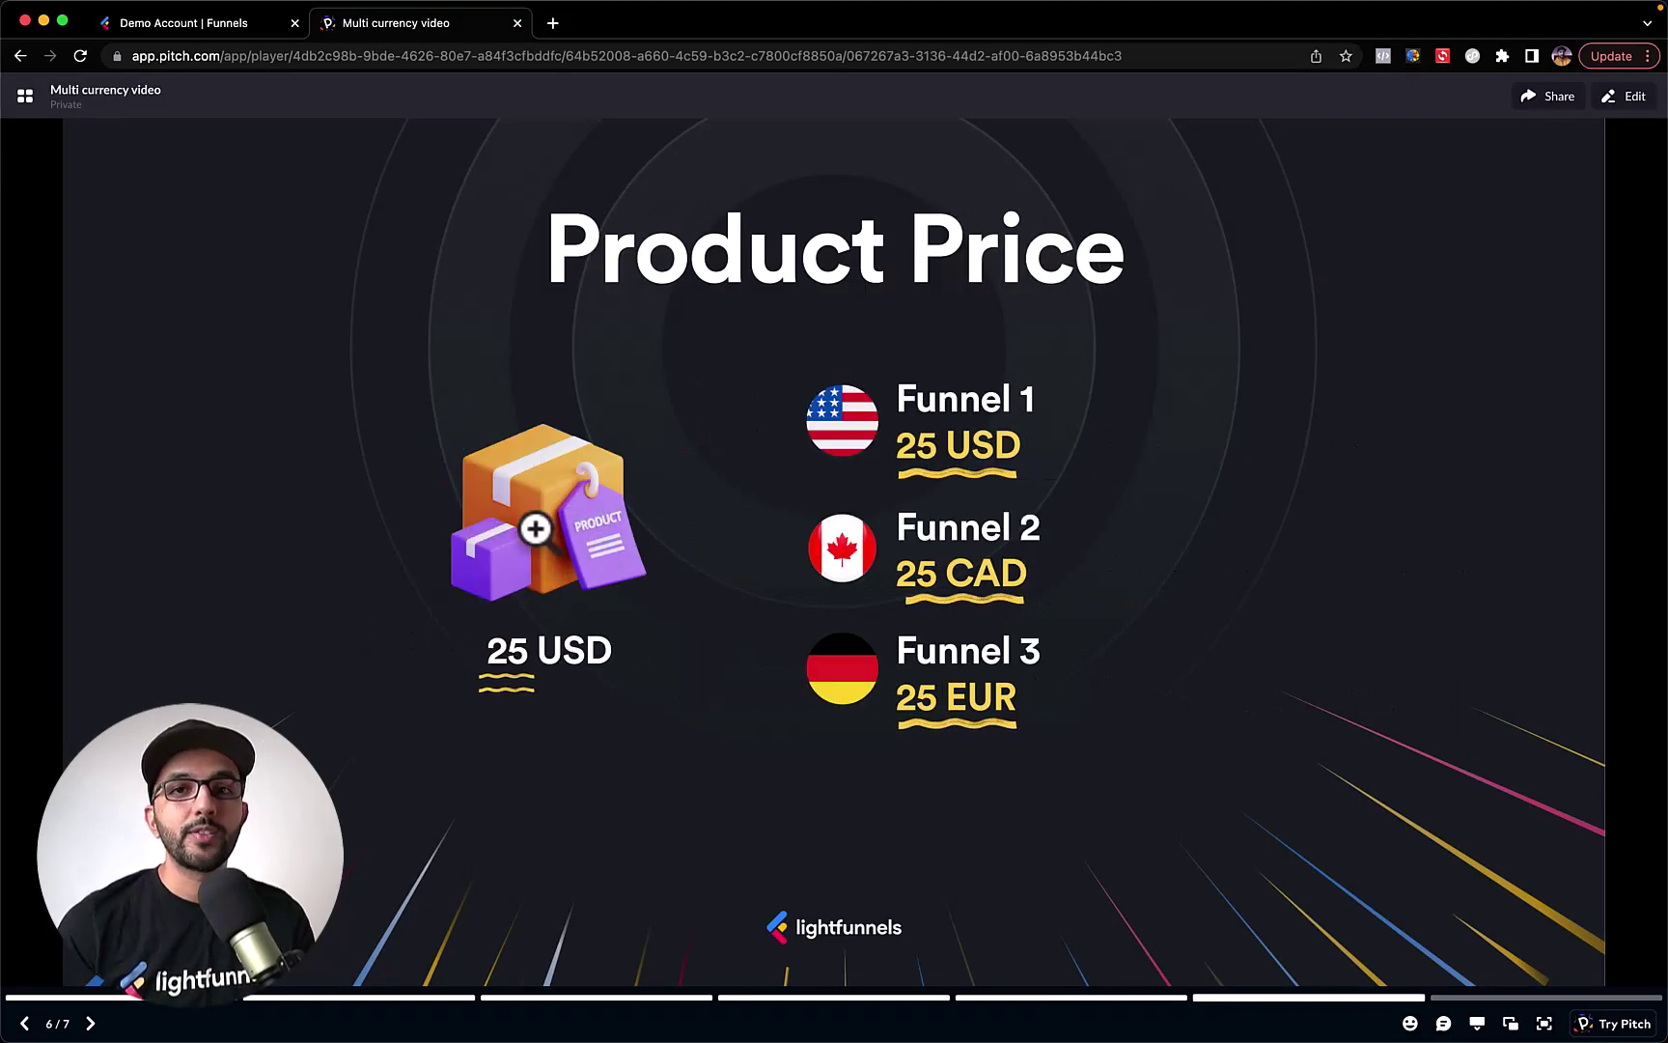